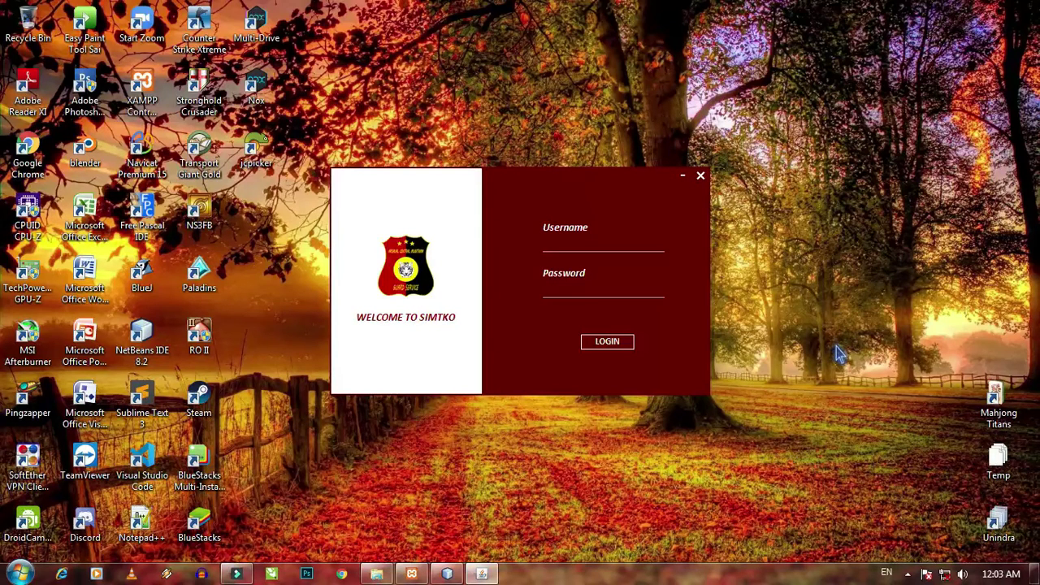
- Bring the XAMPP Control Panel, with Apache and MySQL running, in front of the login window
click(411, 573)
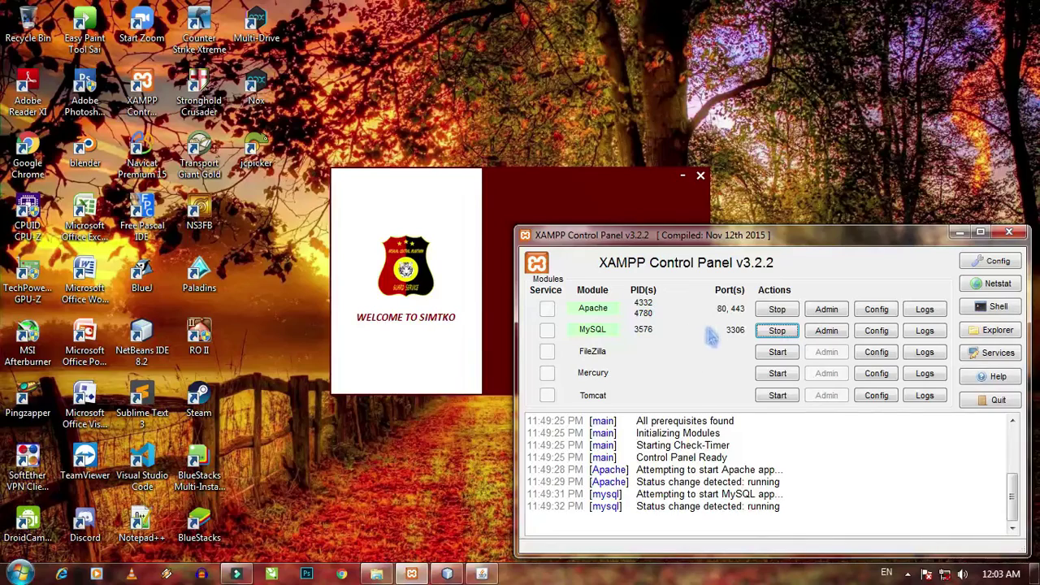
- Minimize the XAMPP Control Panel so the SIMTKO login form is fully visible
click(959, 234)
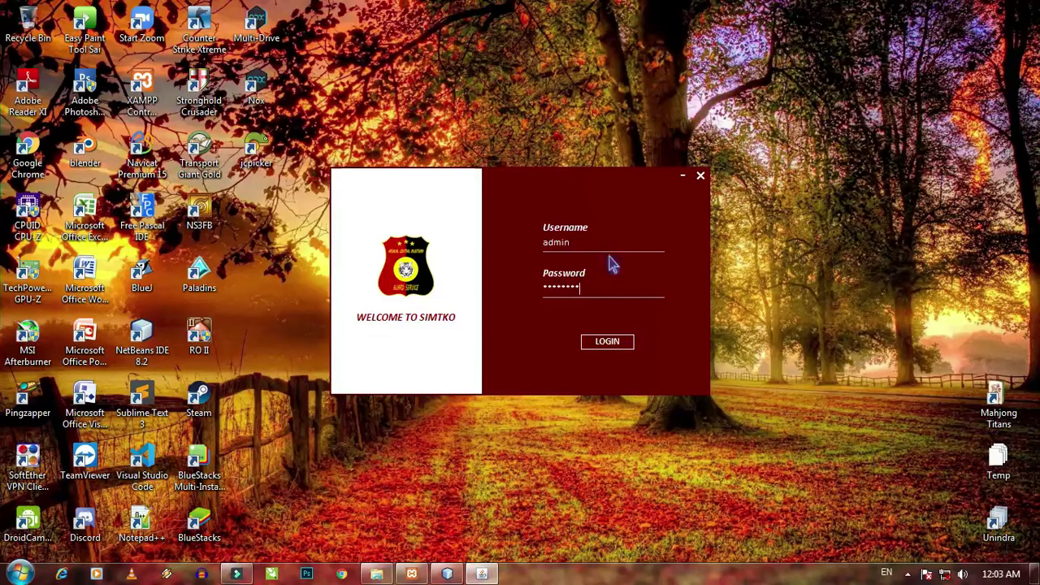
- Log in as admin, acknowledge the Login Sukses message, and expand the sidebar menu
click(622, 343)
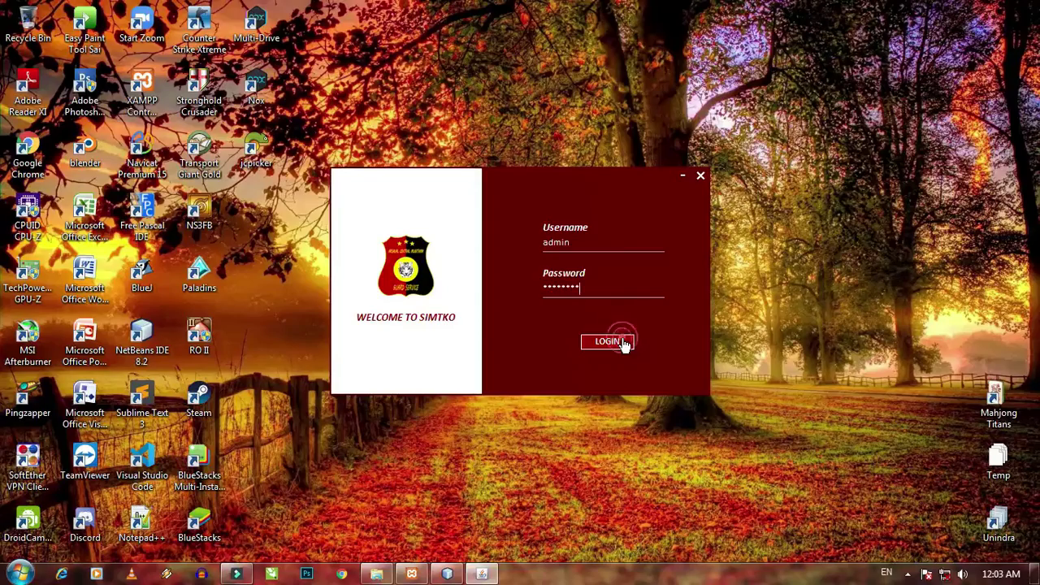
click(594, 315)
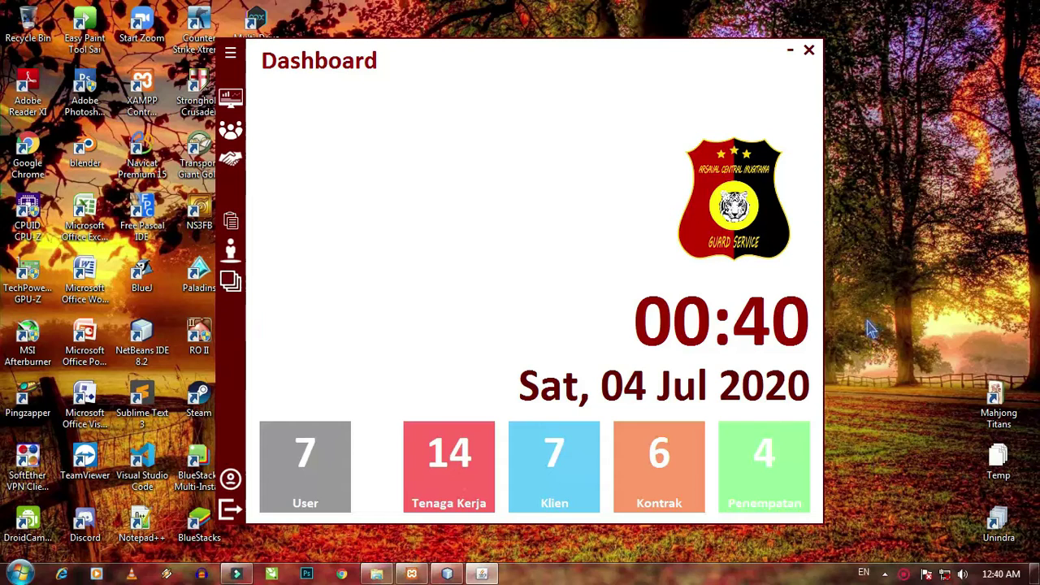
click(230, 57)
click(256, 134)
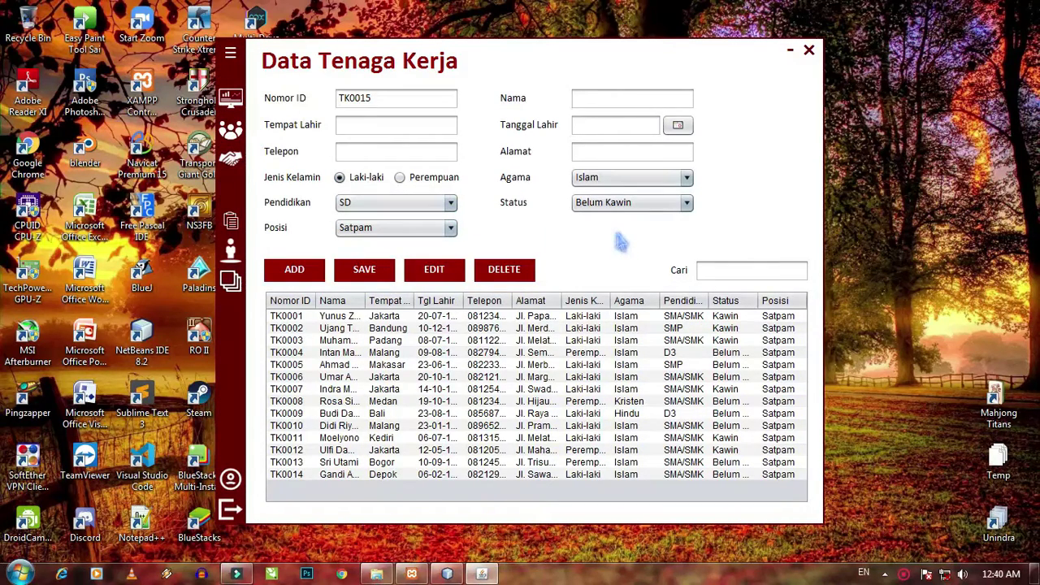
click(611, 104)
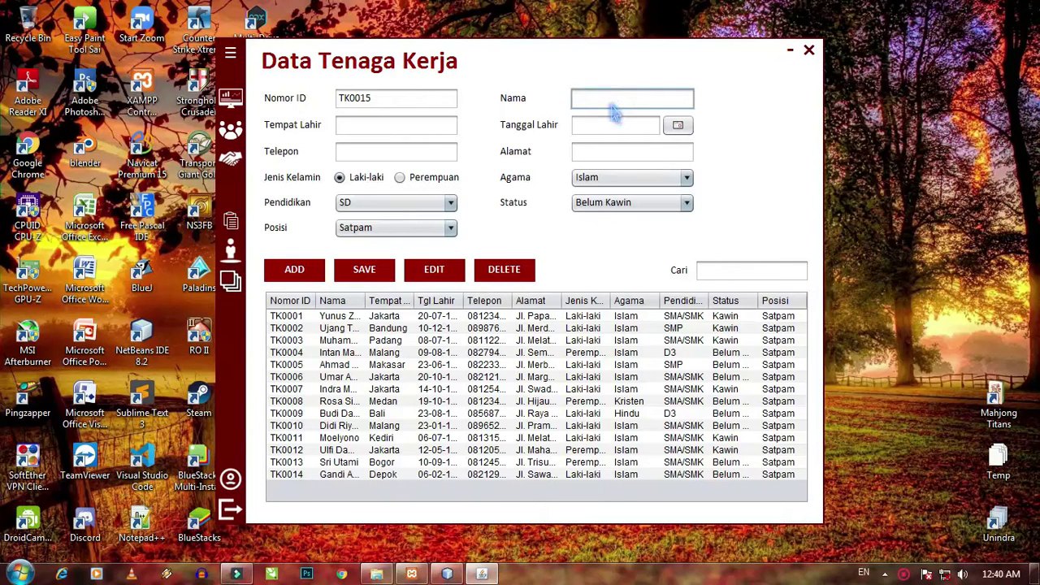
text(Andi)
key(Tab)
text(Dep)
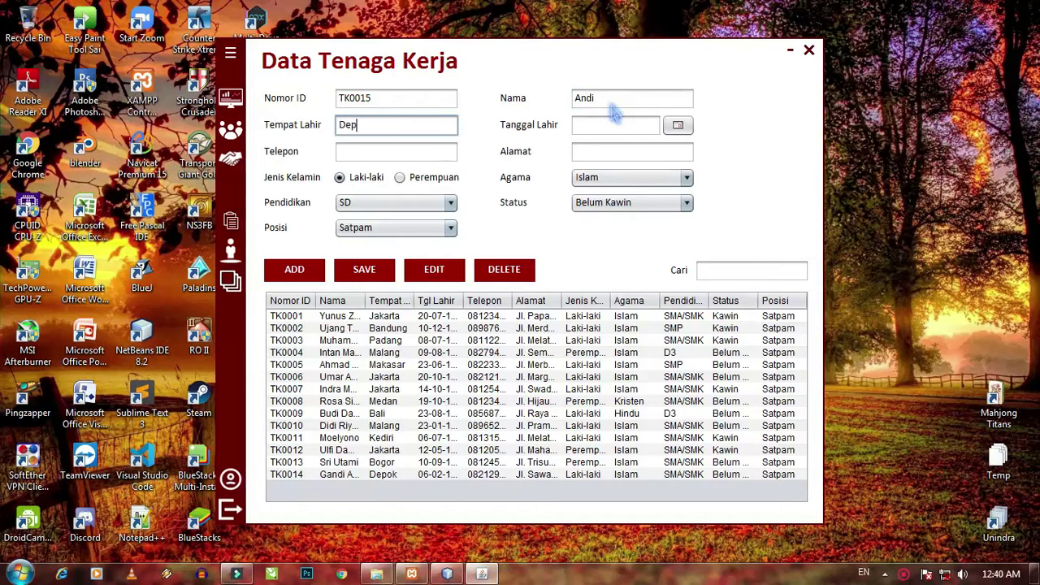
click(678, 125)
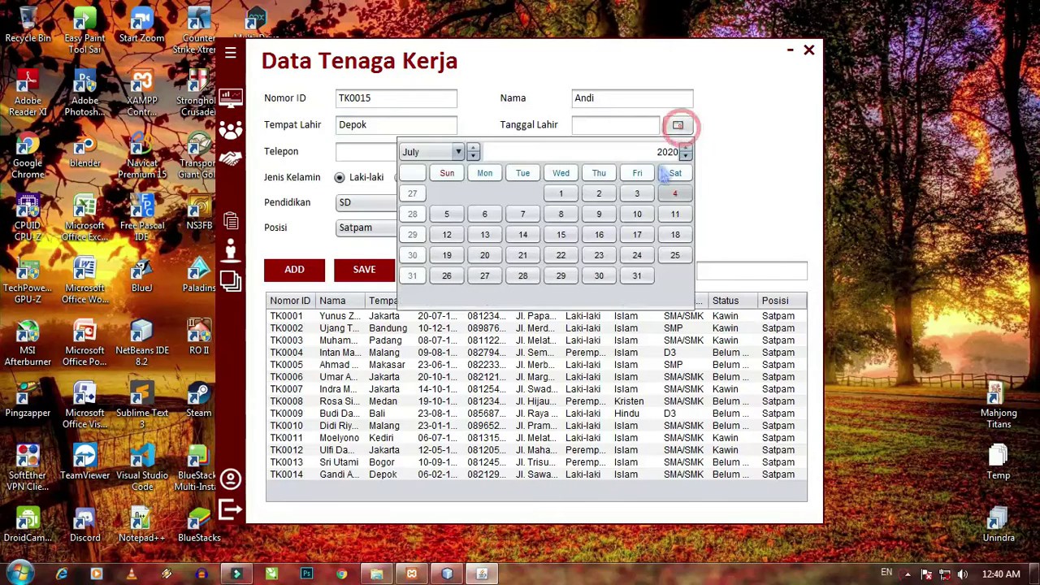
double_click(666, 153)
text(19)
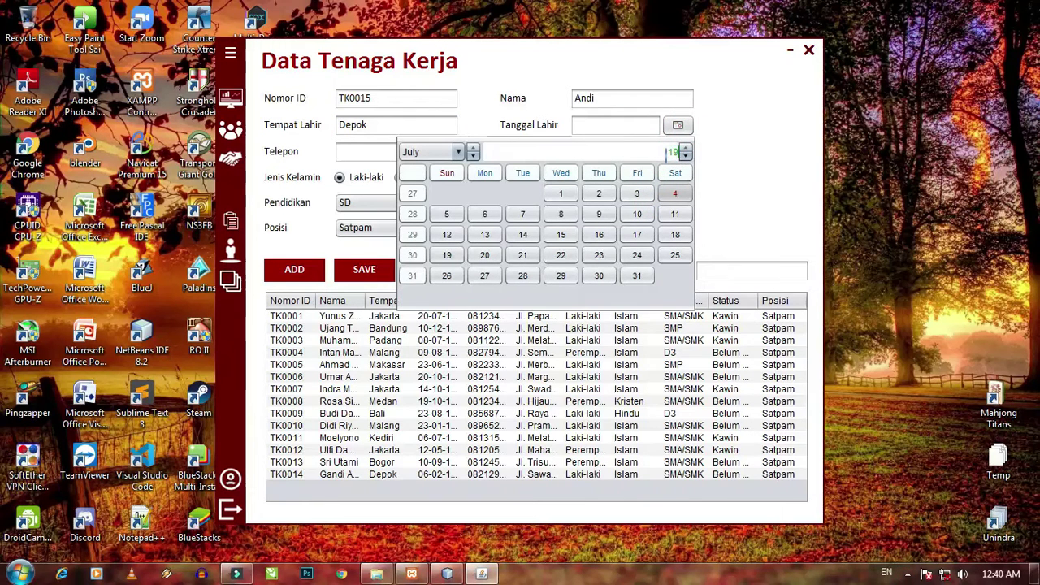
text(91)
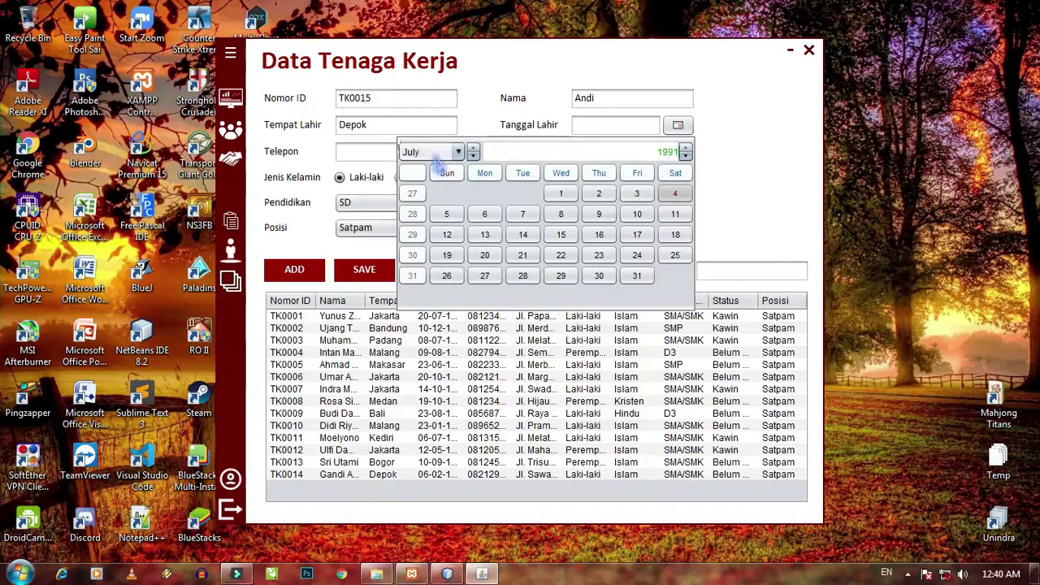
click(430, 152)
click(430, 186)
click(561, 214)
- Enter the worker's phone number and address, choose SMA/SMK education, and add record TK0015
click(419, 152)
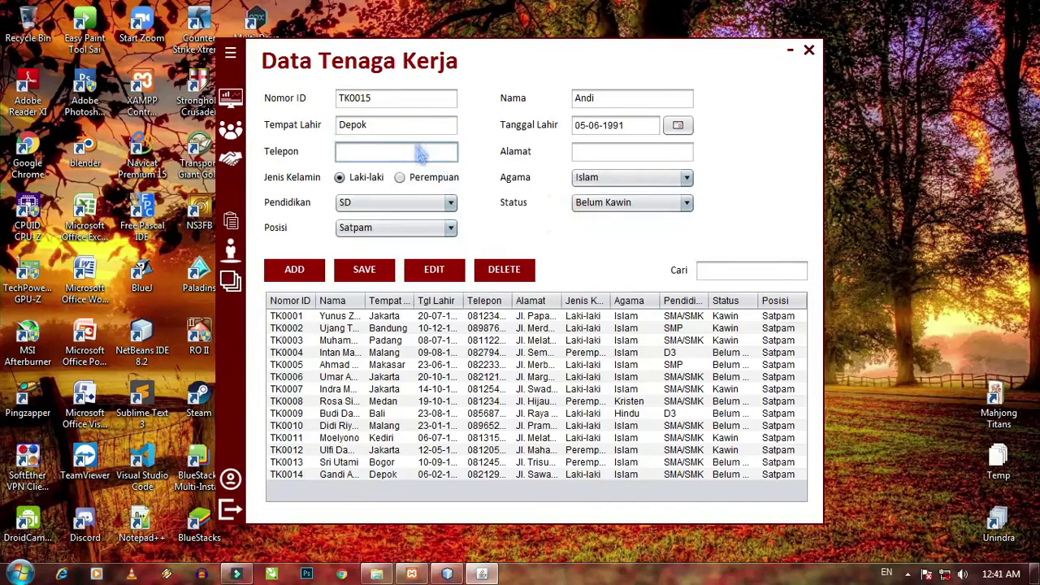
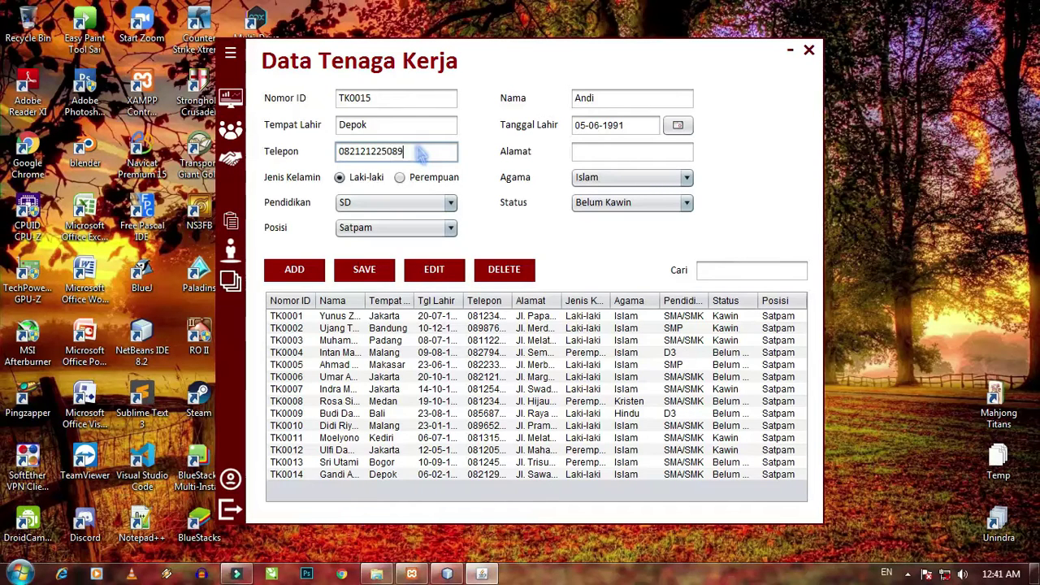
click(590, 153)
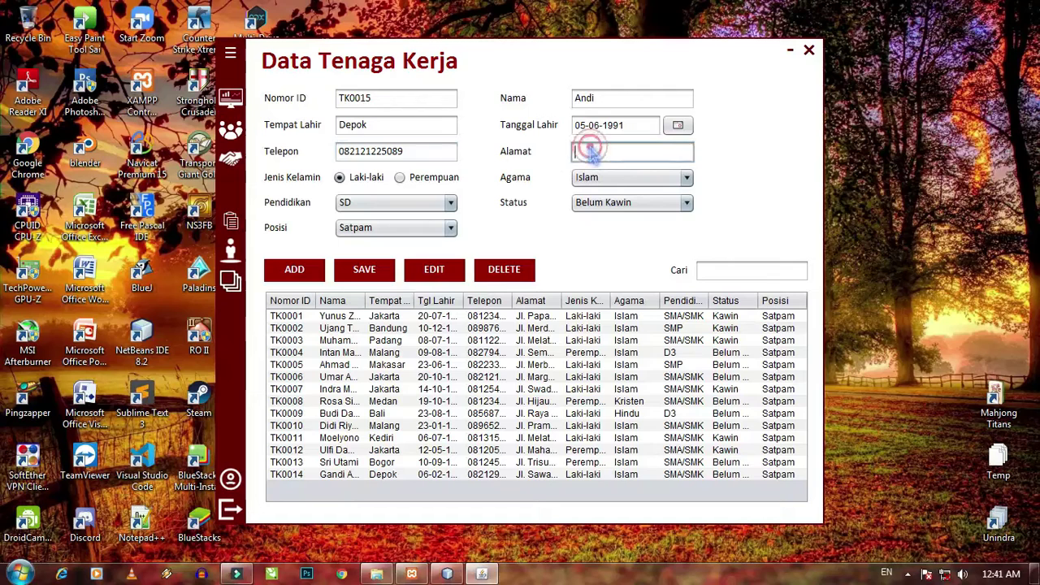
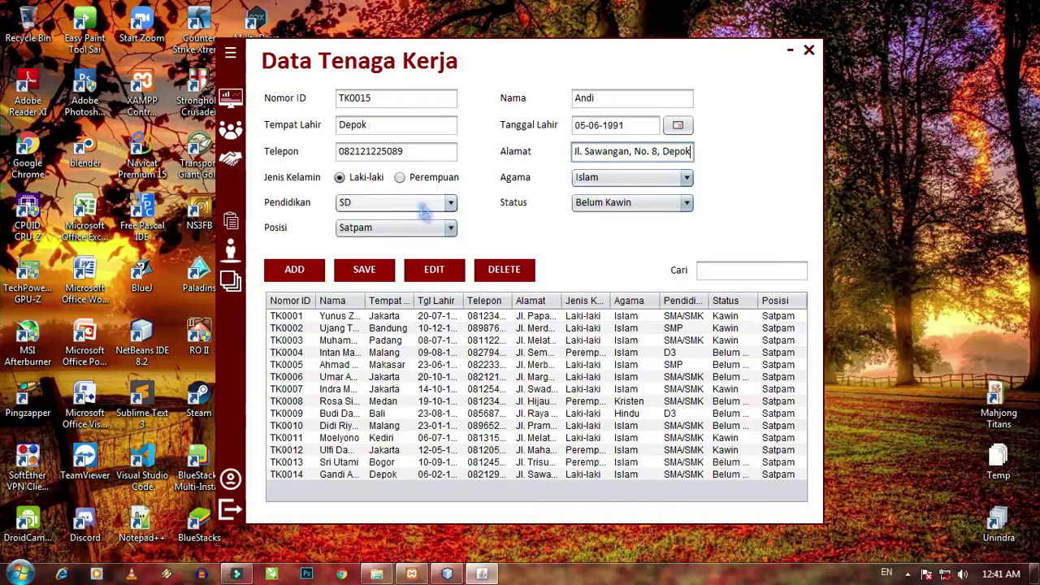
click(420, 202)
click(415, 253)
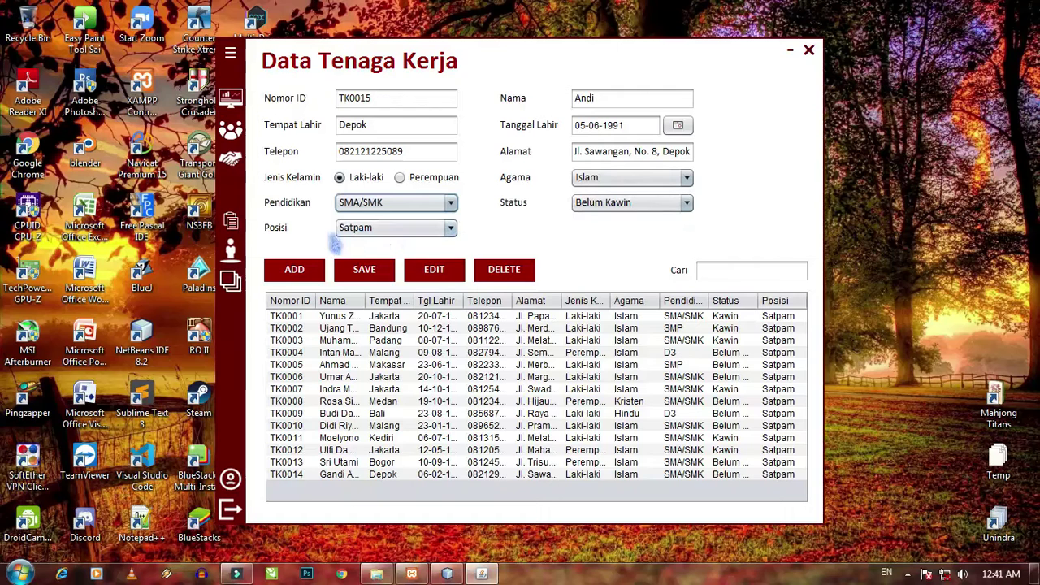
click(307, 274)
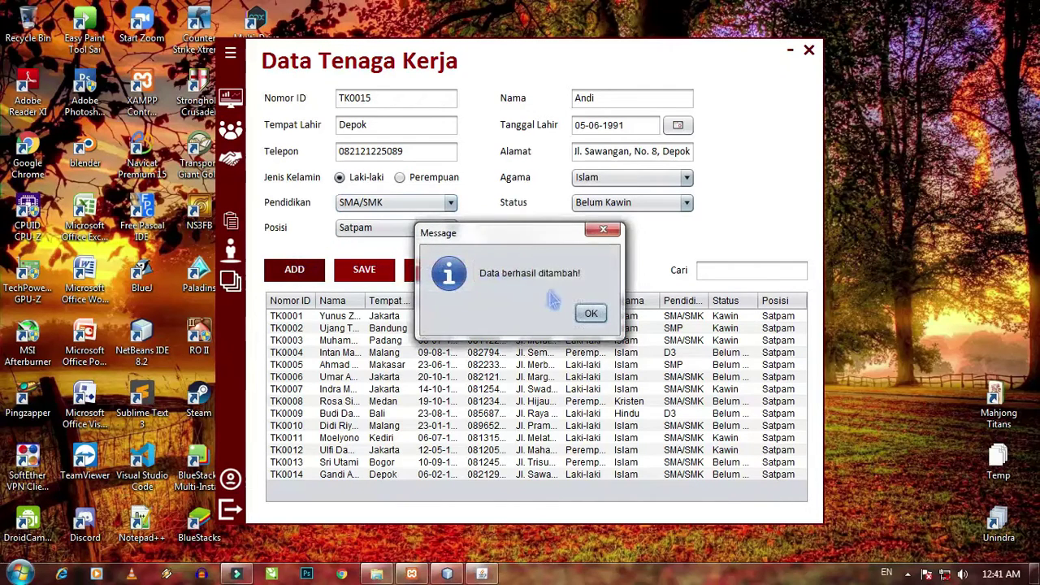
click(590, 312)
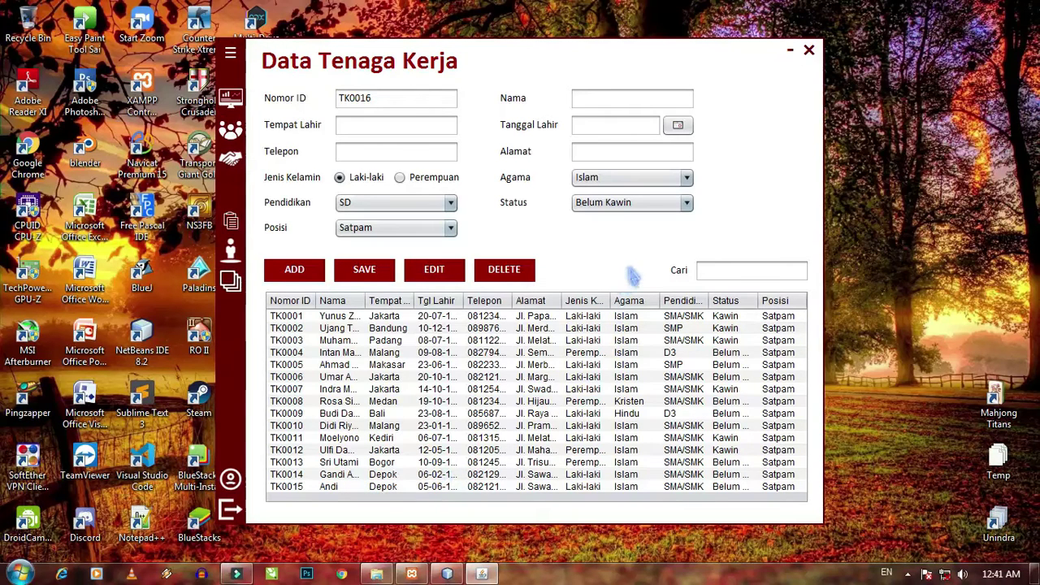
click(716, 274)
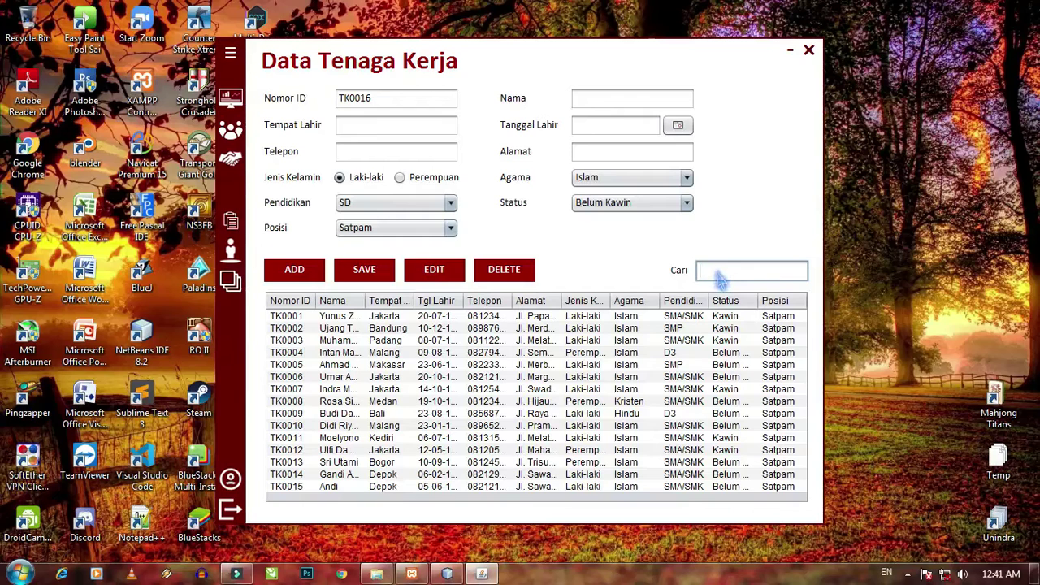
text(and)
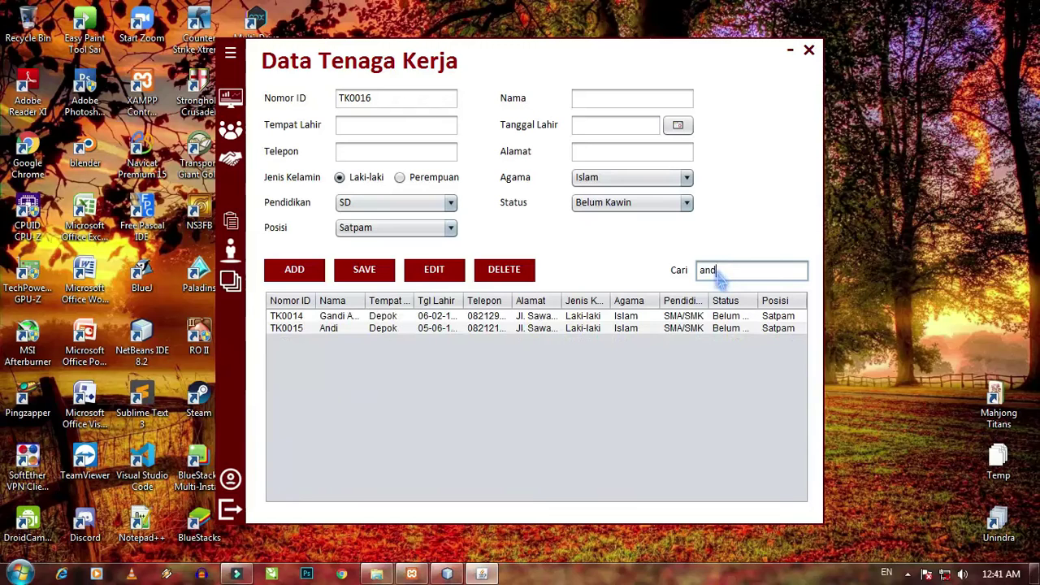
text(i)
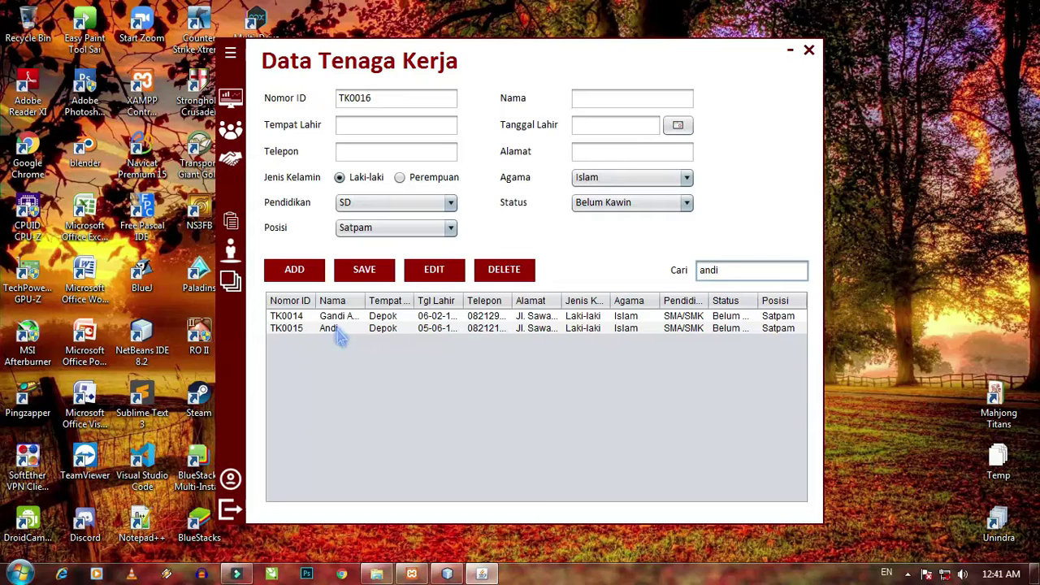
key(BackSpace)
key(BackSpace)
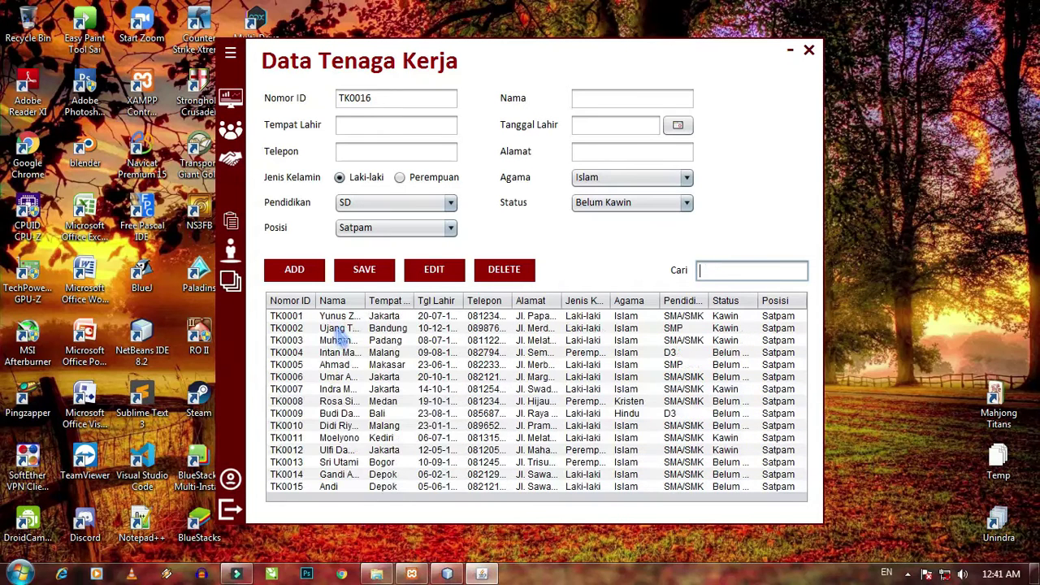
text(15)
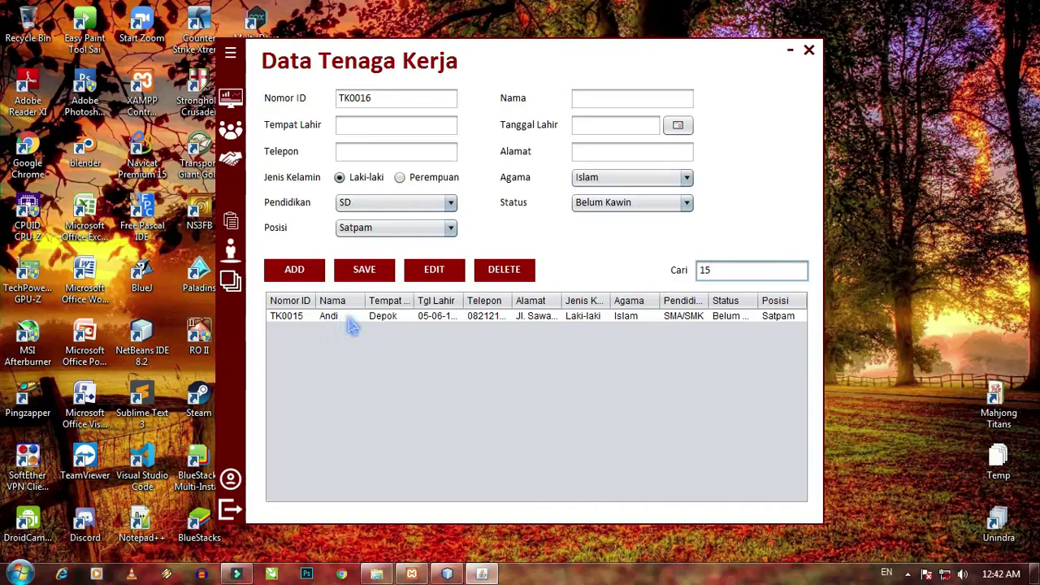
key(BackSpace)
key(BackSpace)
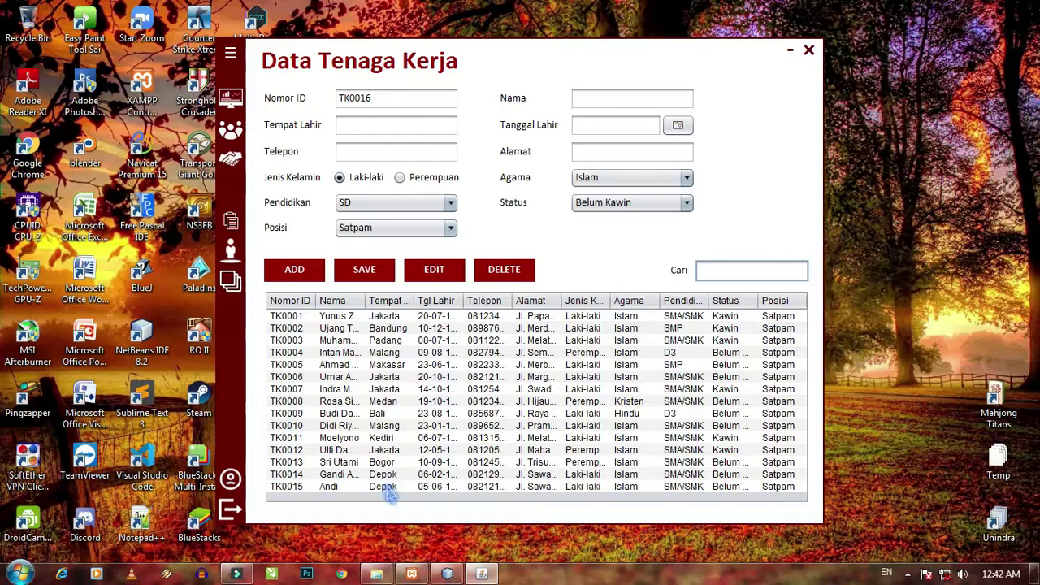
click(390, 489)
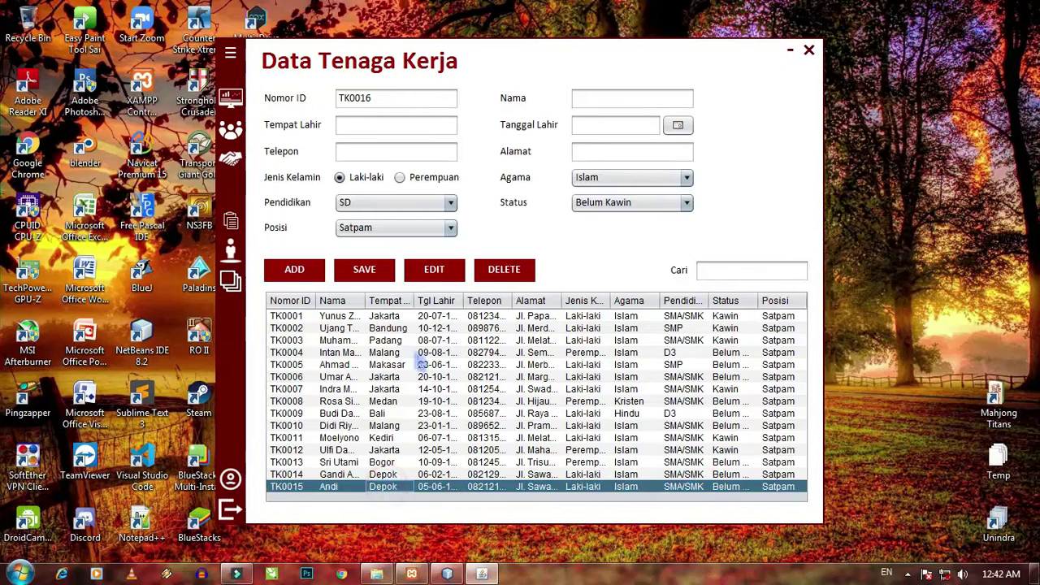
- Edit worker TK0015, replace its name with a new one, and save the change
click(434, 278)
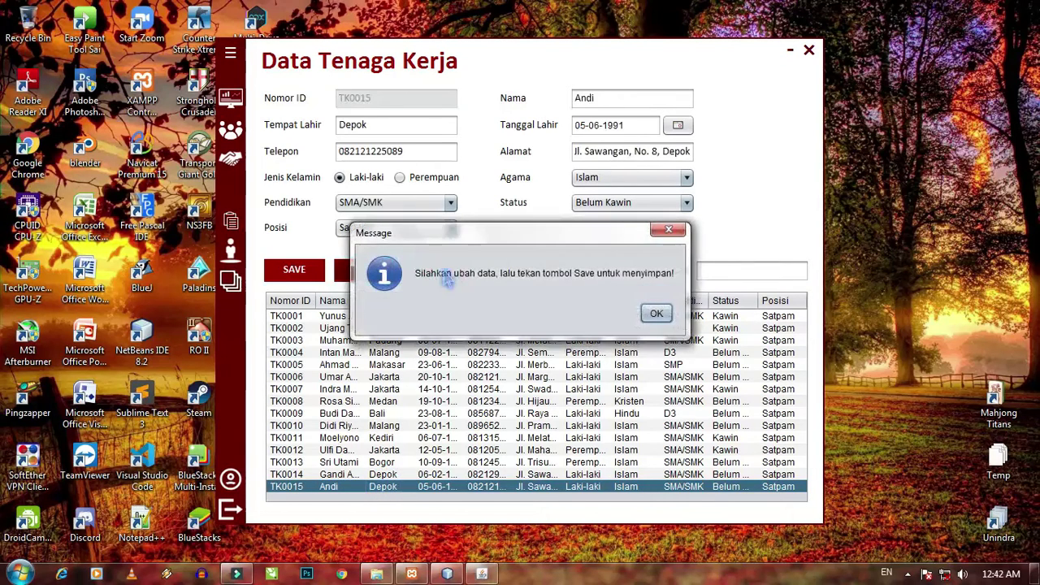
click(657, 315)
click(626, 104)
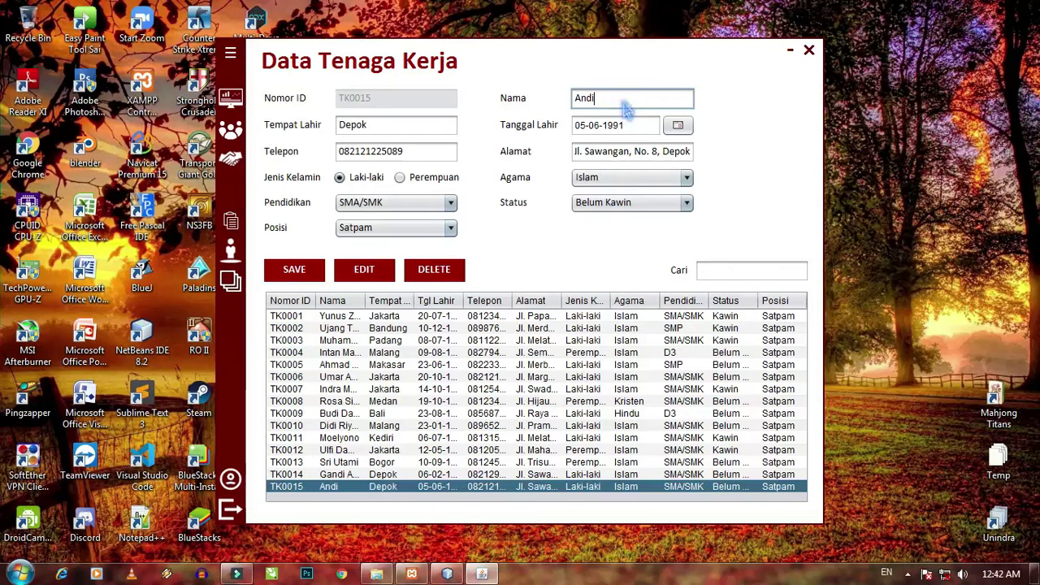
key(BackSpace)
key(BackSpace)
key(BackSpace)
text(Rudi)
click(299, 273)
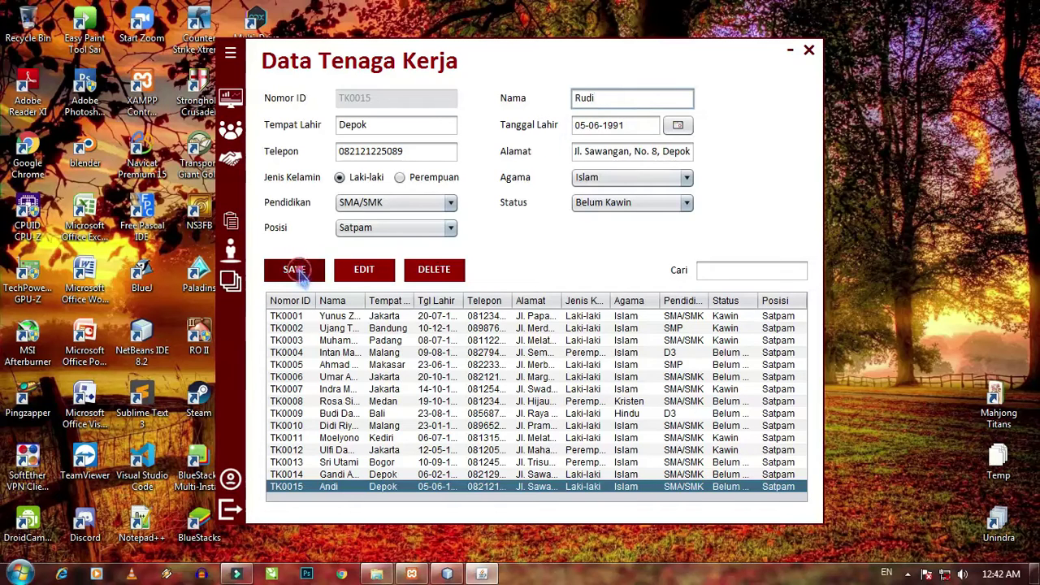
click(592, 311)
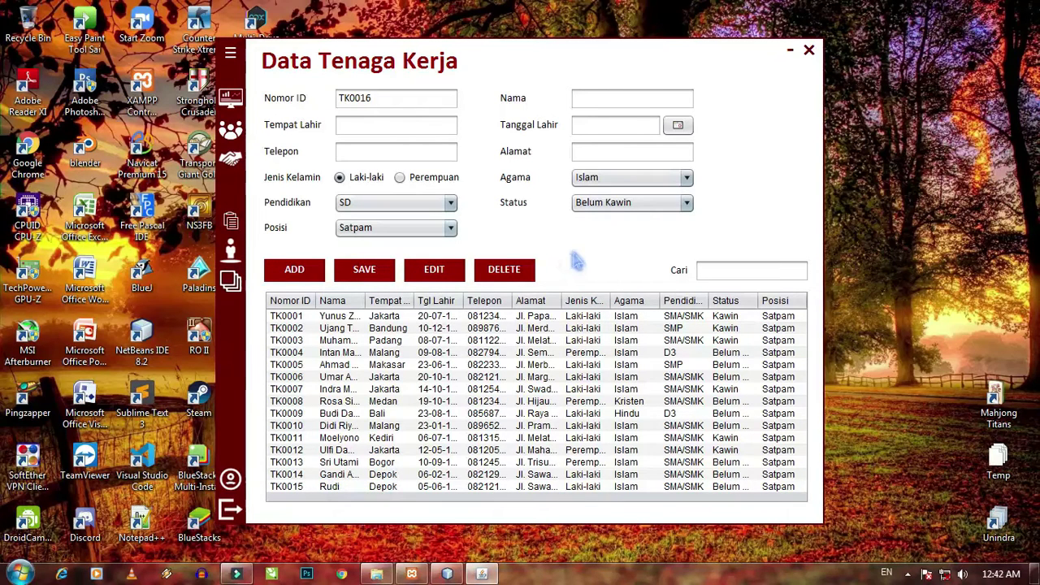
- Delete worker TK0015 after confirming the warning, then close the worker form
click(357, 487)
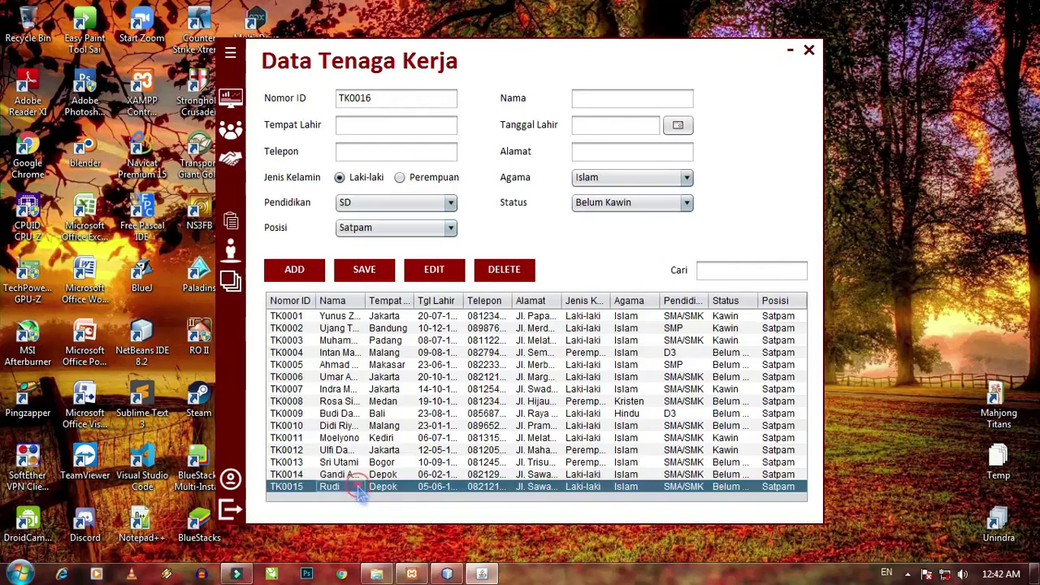
click(526, 275)
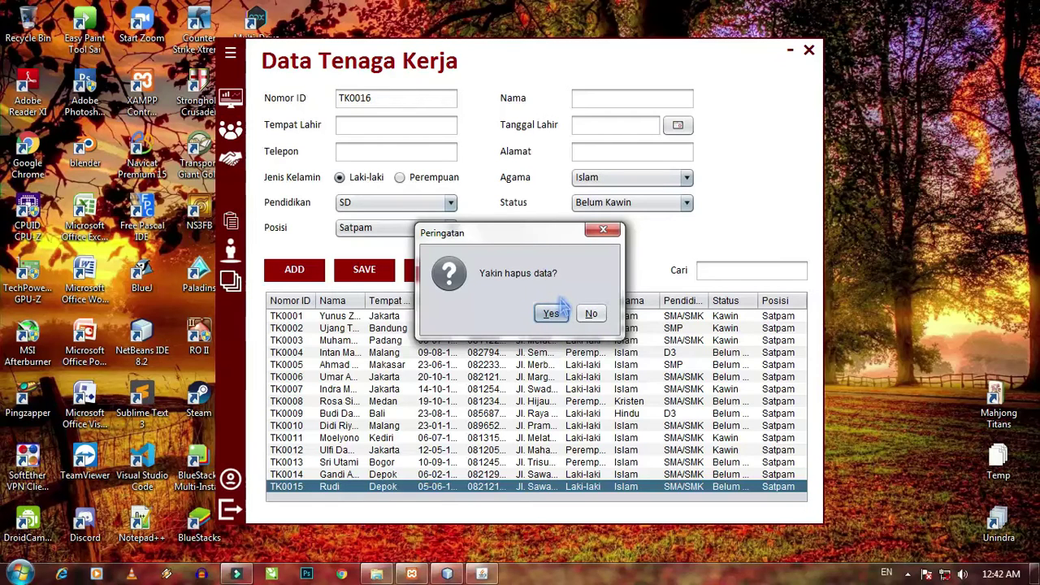
click(558, 316)
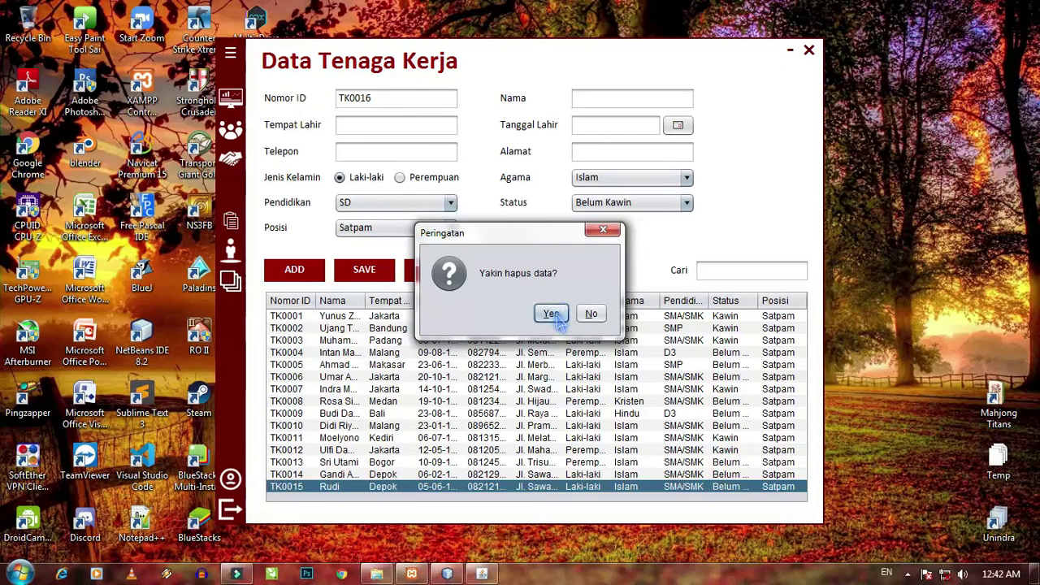
click(558, 317)
click(592, 313)
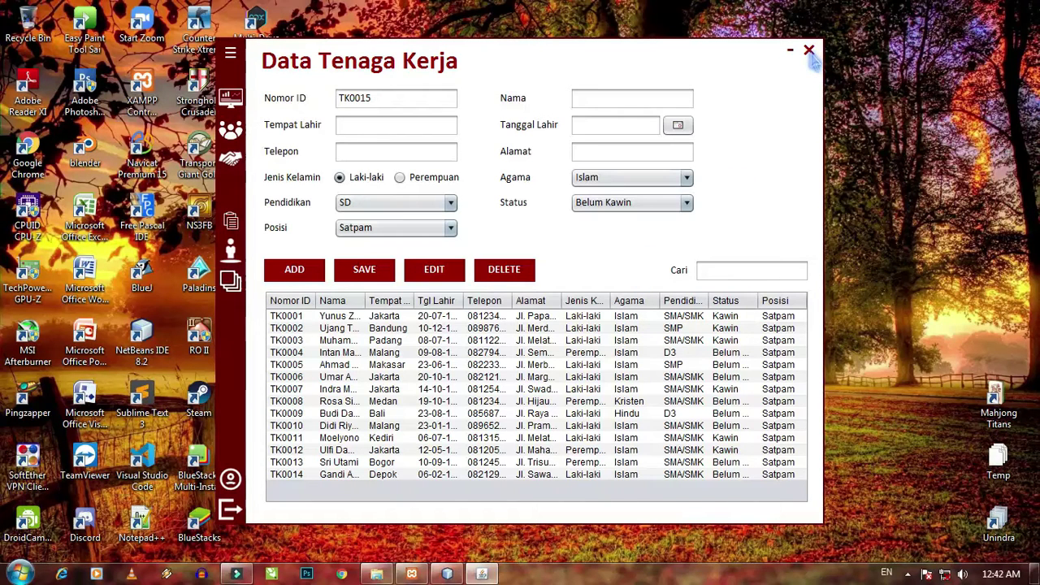
click(808, 51)
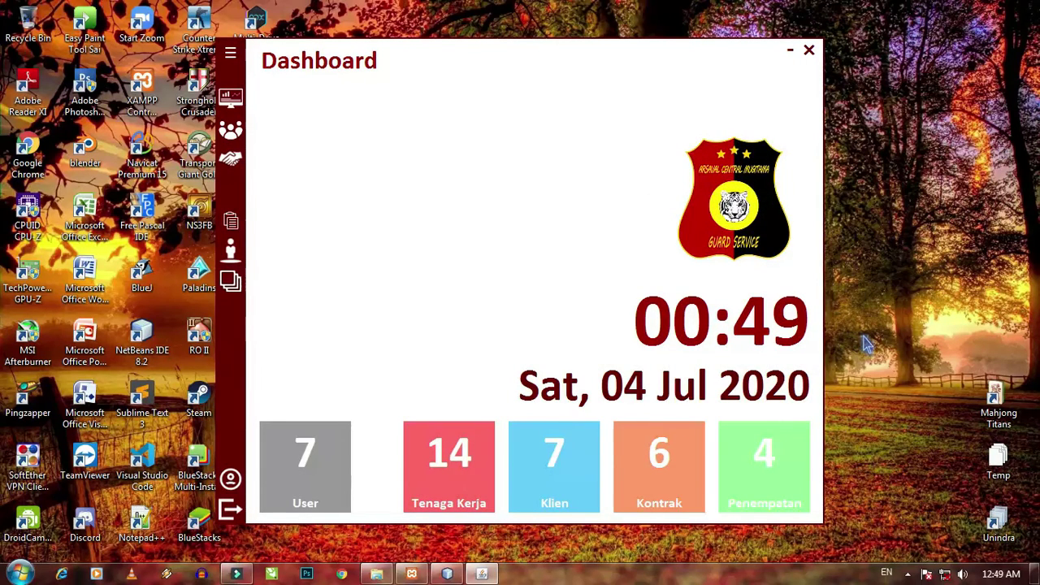
- In Data Klien, enter client PT. Samudera Abadi, business field Perdagangan, and its address
click(232, 55)
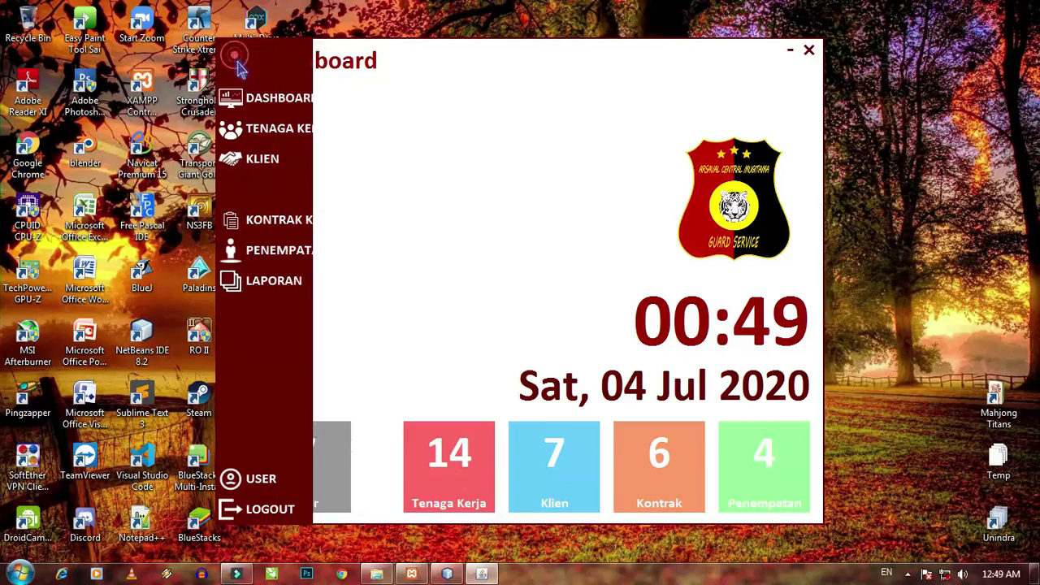
click(261, 159)
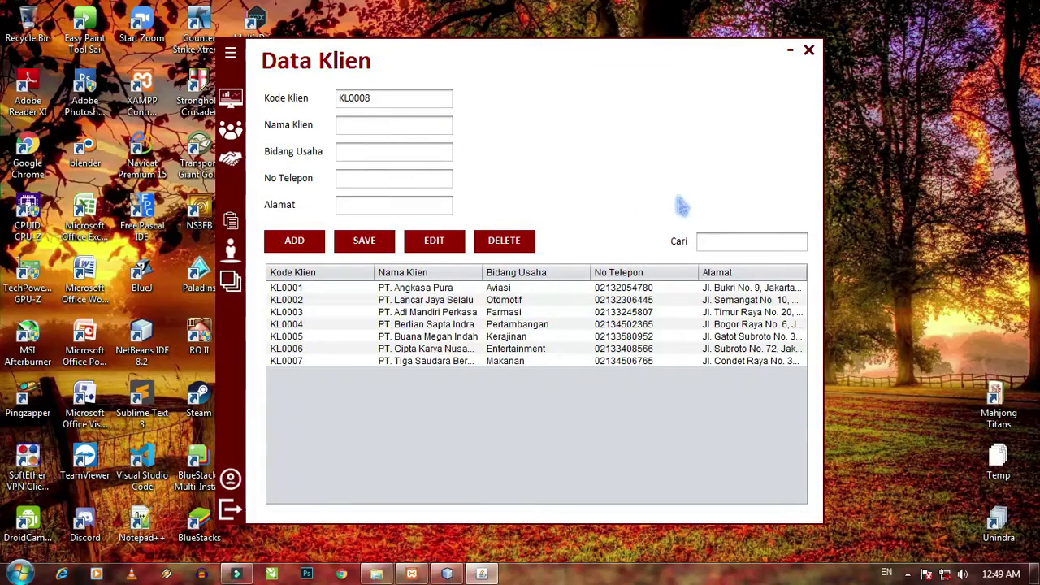
click(415, 124)
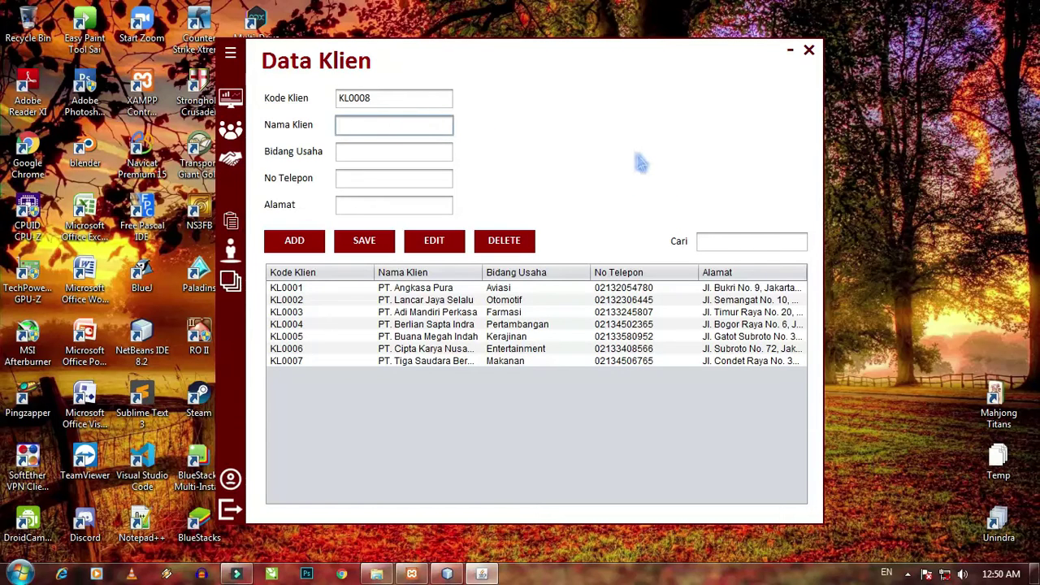
text(PT. Samudera Abadai)
key(BackSpace)
key(BackSpace)
text(i)
key(Tab)
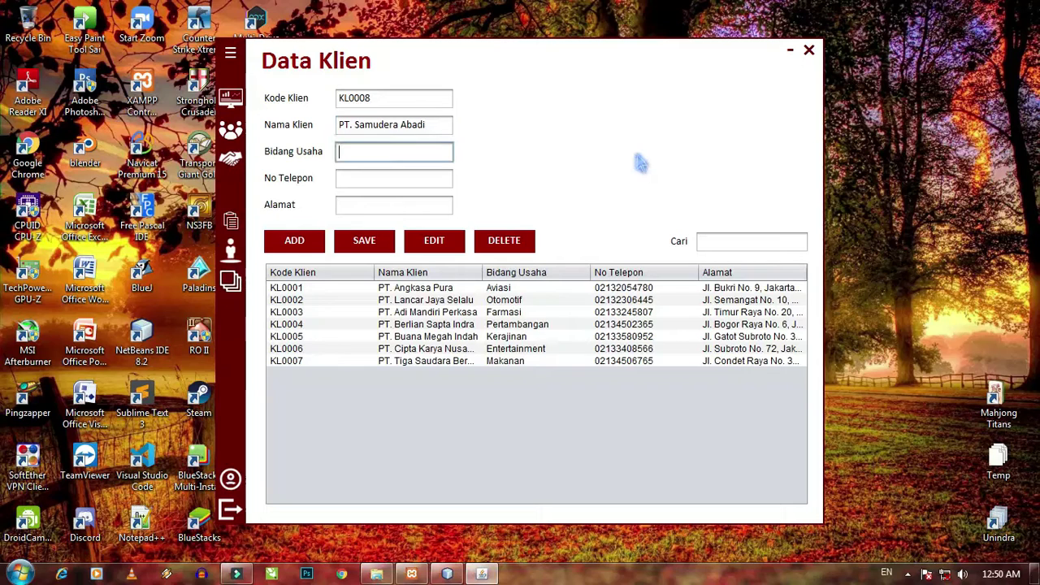
text(Perdagangan)
key(Tab)
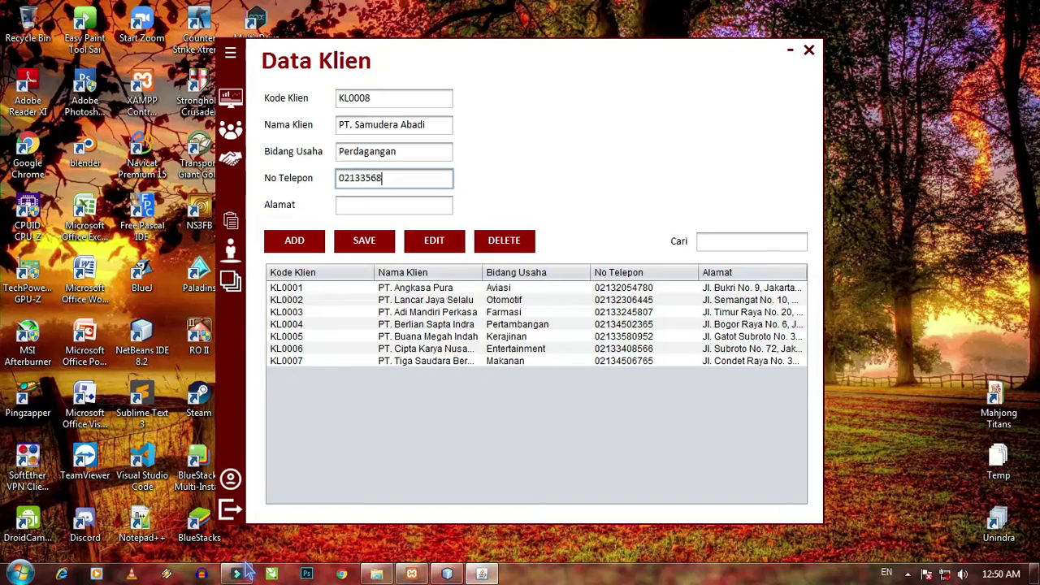
key(Tab)
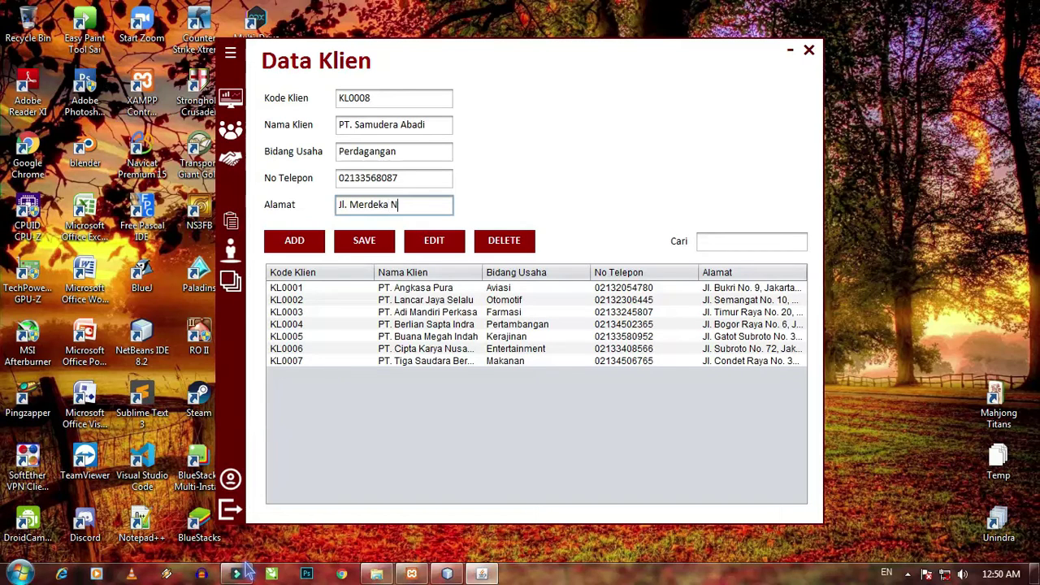
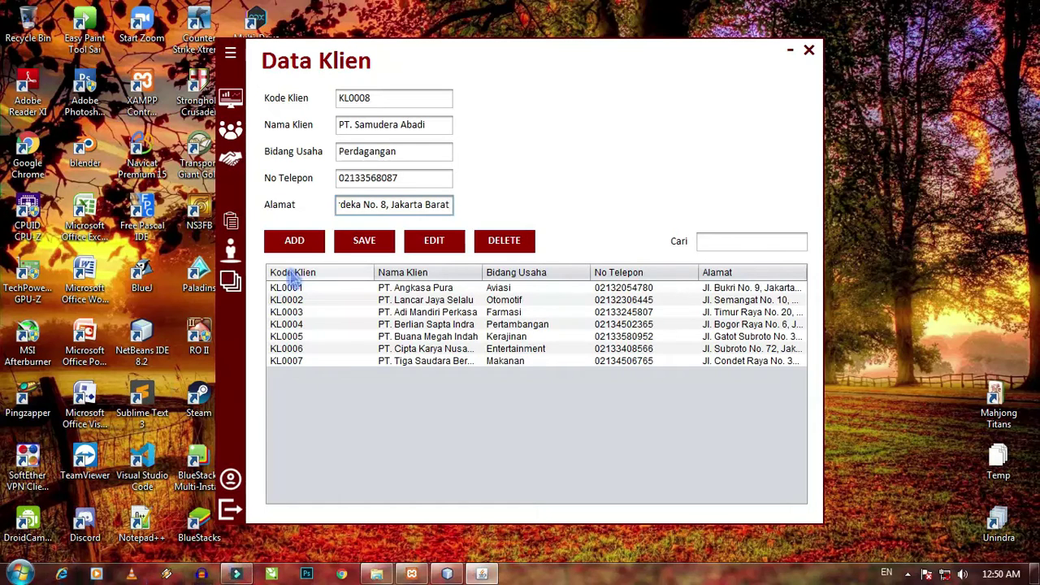
- Add client KL0008, search 'samud', clear the search, and select the new client
click(308, 244)
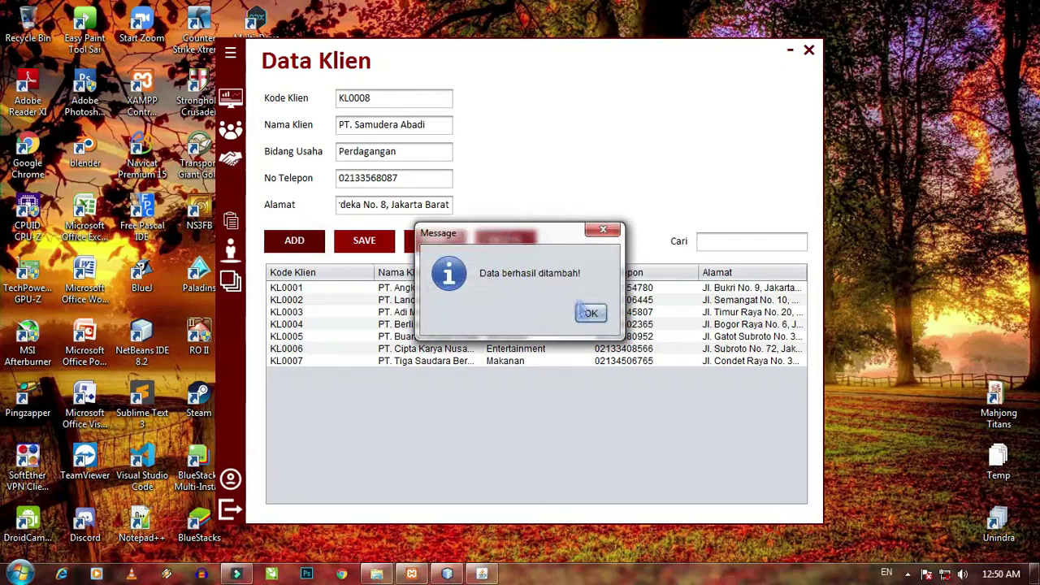
click(592, 312)
click(708, 244)
text(samud)
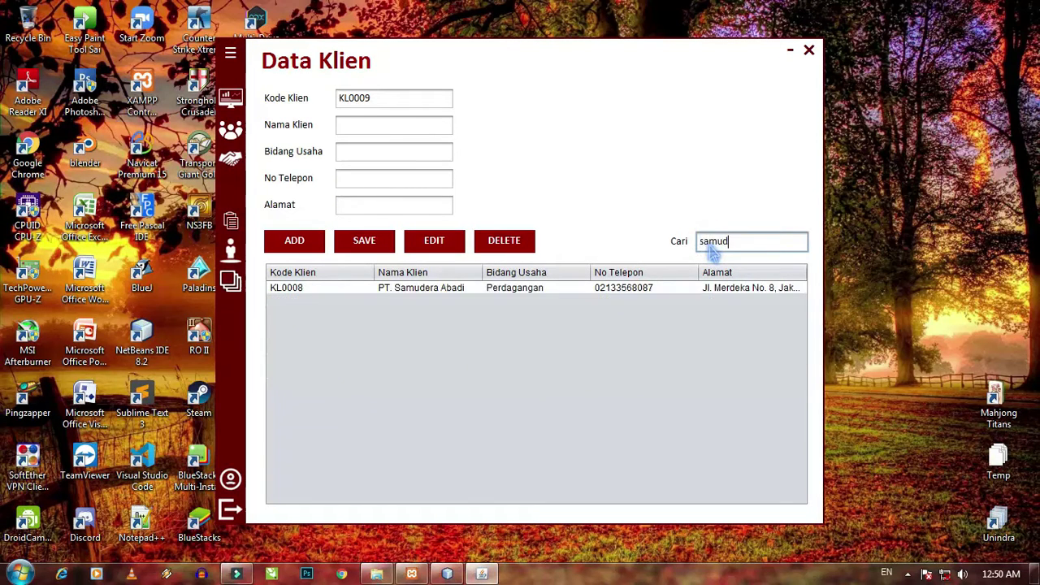
key(BackSpace)
key(BackSpace)
key(BackSpace)
key(BackSpace)
key(BackSpace)
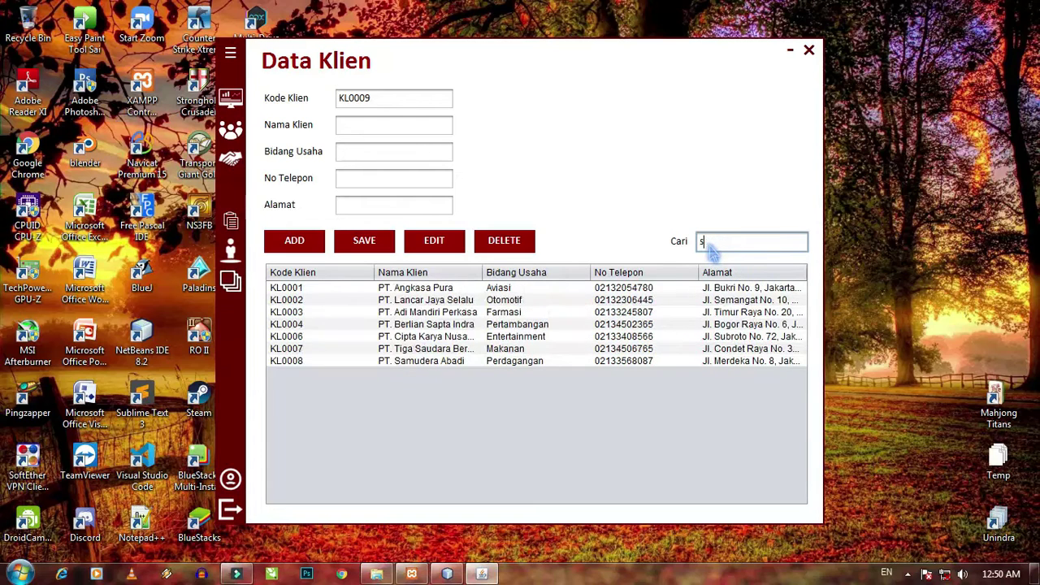
click(496, 374)
- Change client KL0008's business field from Perdagangan to Otomotif and save it
click(433, 240)
click(656, 313)
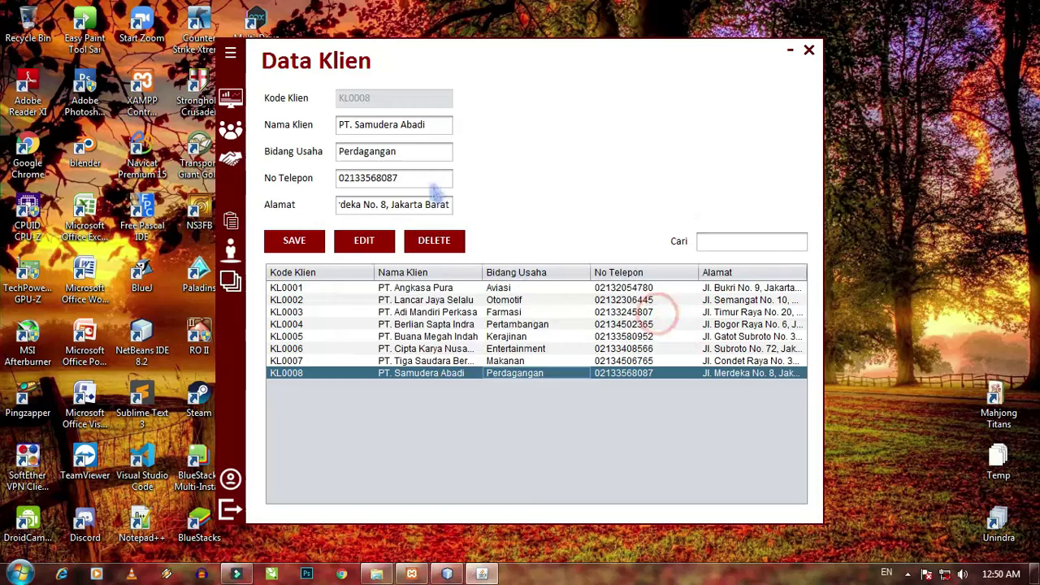
click(414, 160)
key(BackSpace)
key(BackSpace)
key(BackSpace)
key(BackSpace)
key(BackSpace)
key(BackSpace)
key(BackSpace)
key(BackSpace)
key(BackSpace)
key(BackSpace)
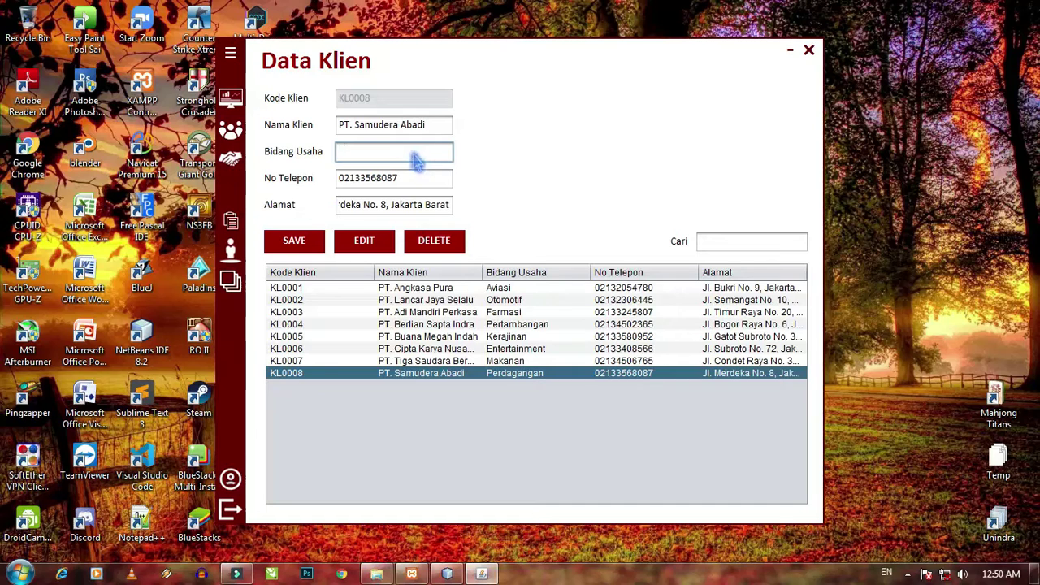
text(Otomotif)
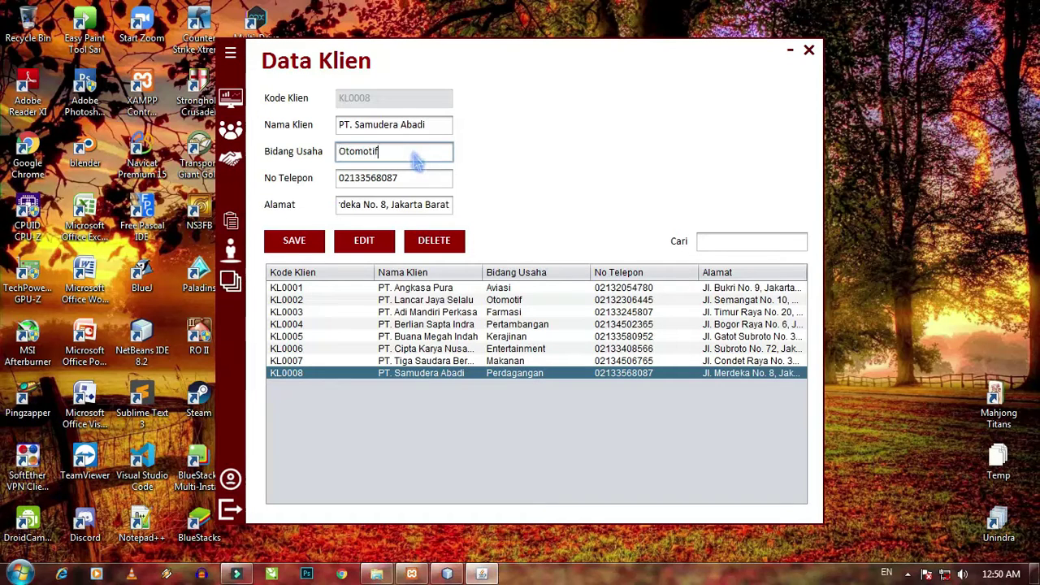
click(309, 244)
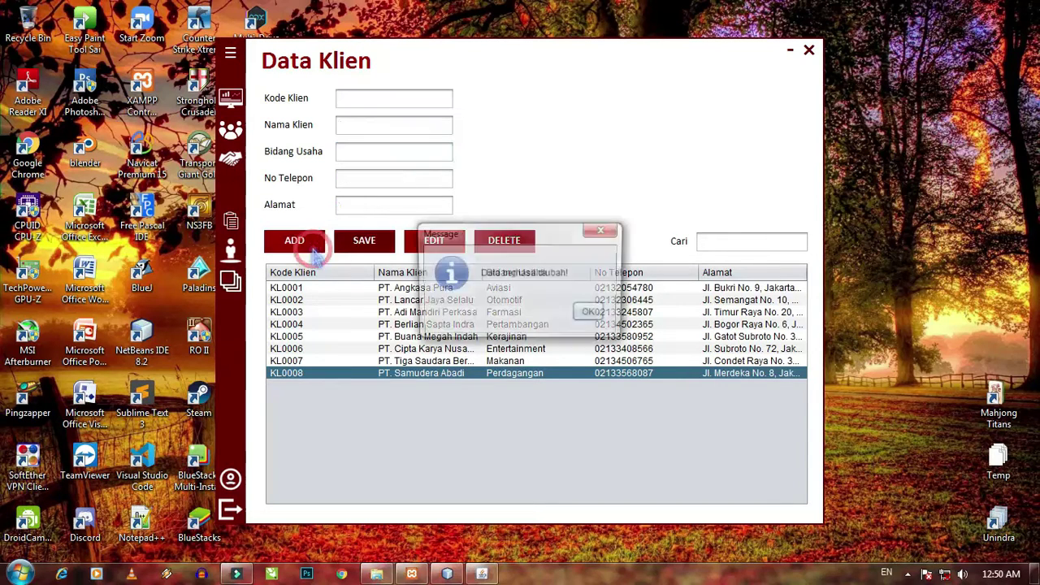
click(591, 315)
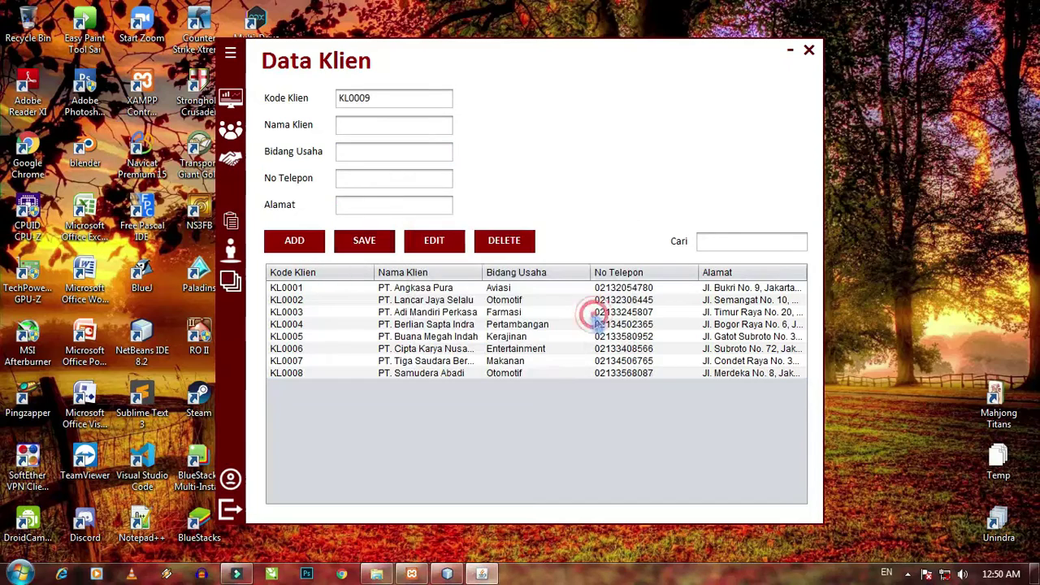
- Start deleting client KL0008 but decline, then close the Data Klien form
click(532, 375)
click(503, 240)
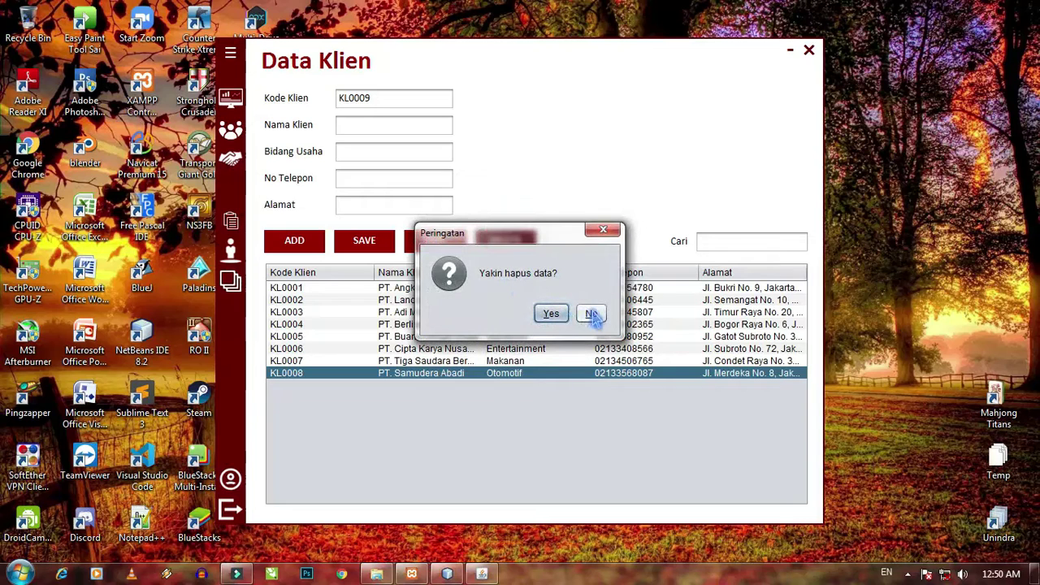
click(591, 314)
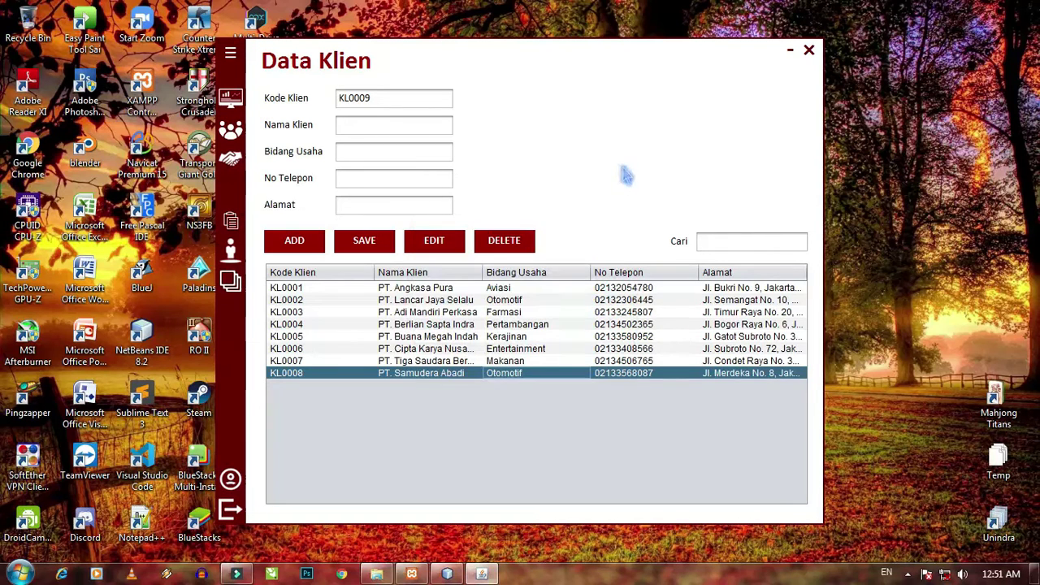
click(809, 52)
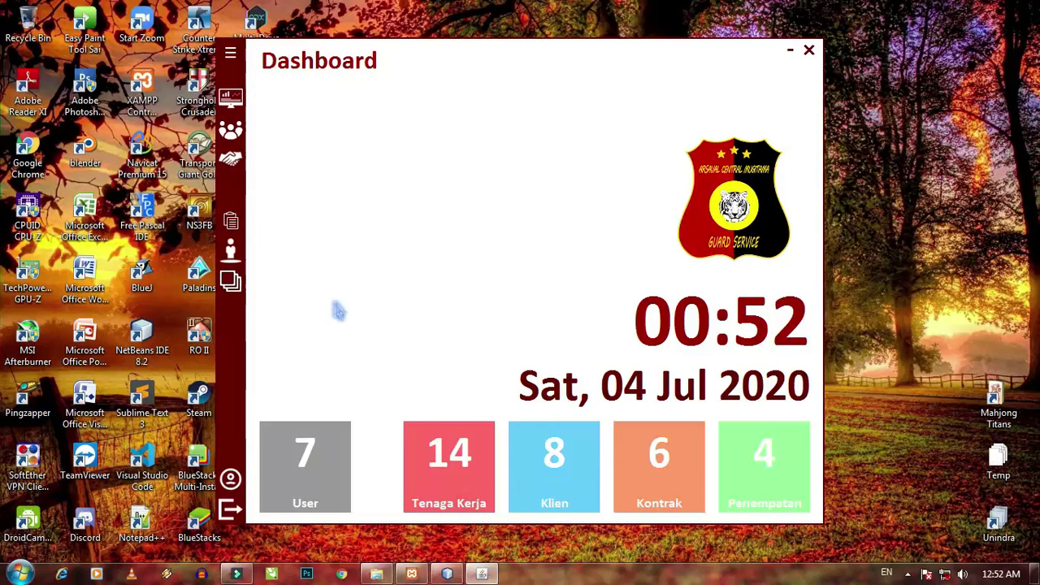
- Open the USER data form from the expanded sidebar
click(232, 55)
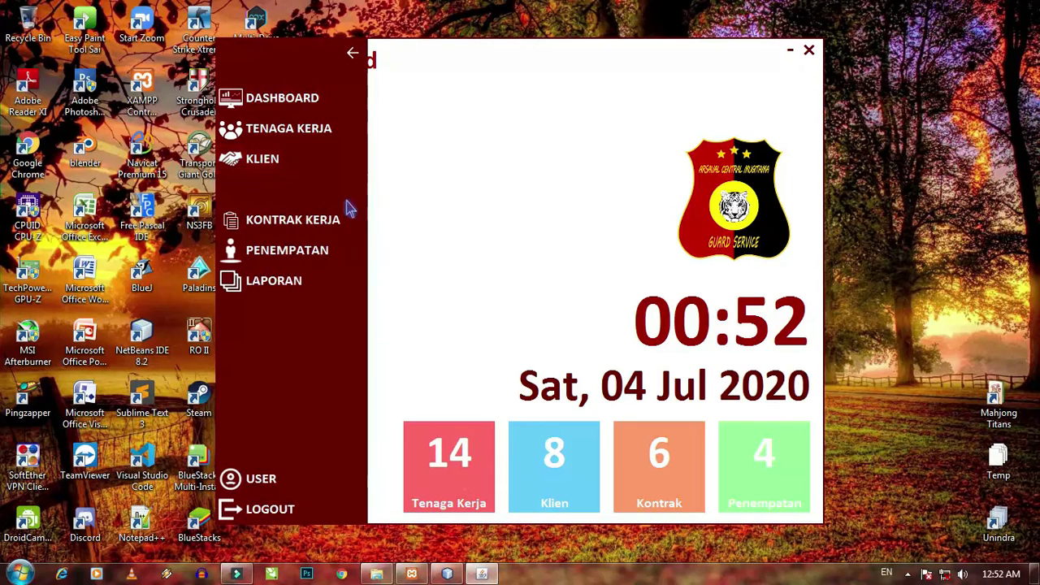
click(294, 478)
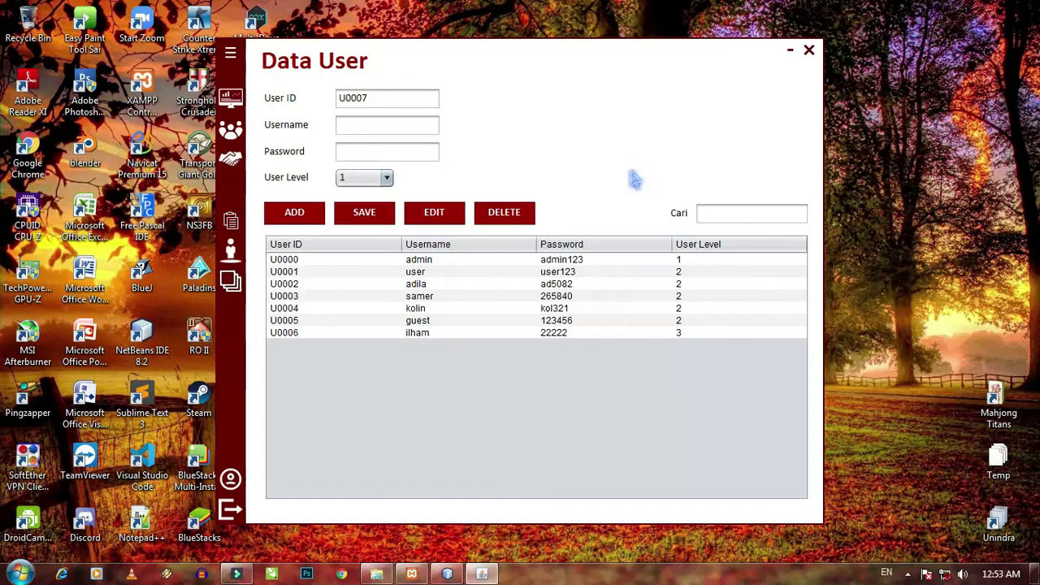
- Add user U0007 with username 'tamu', a password and User Level 3, confirming the success message
click(421, 127)
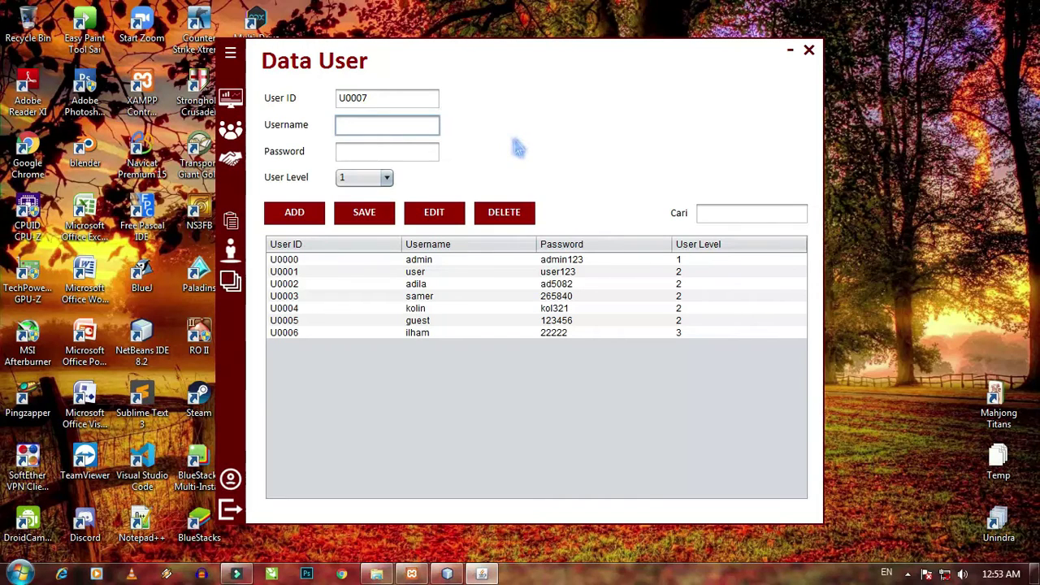
text(tamu)
key(Tab)
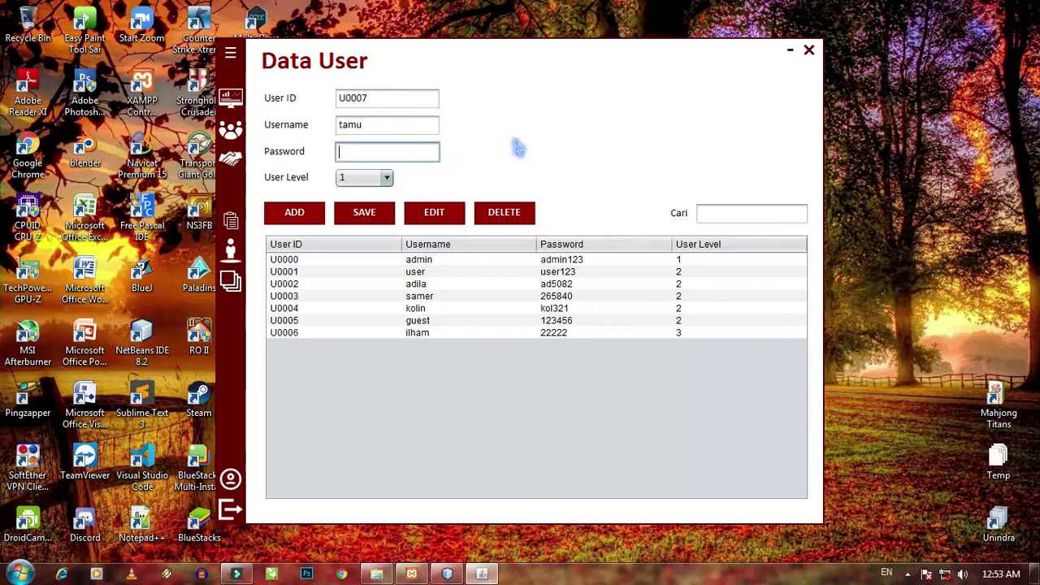
text(32552)
click(382, 178)
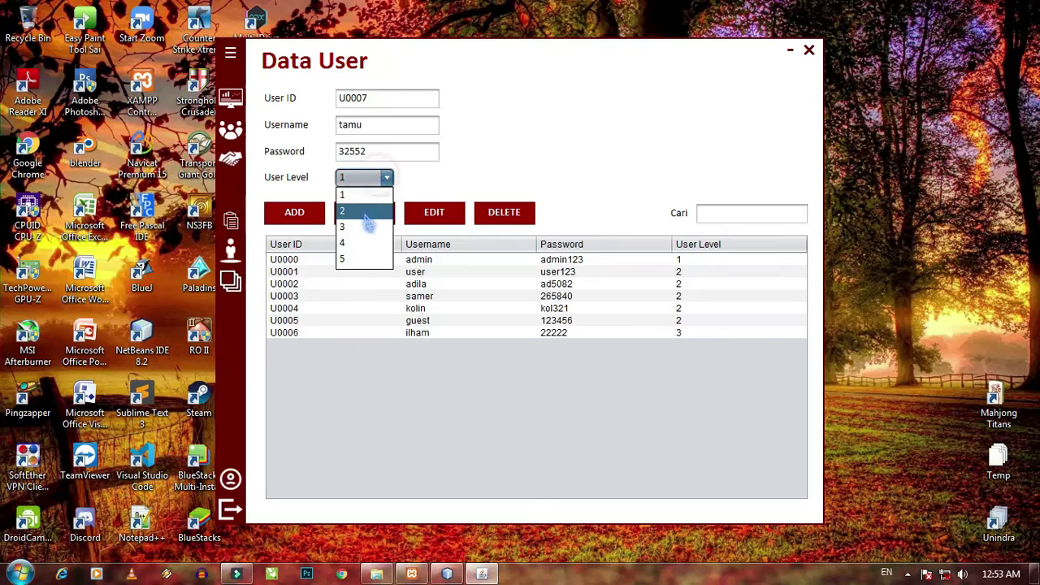
click(349, 227)
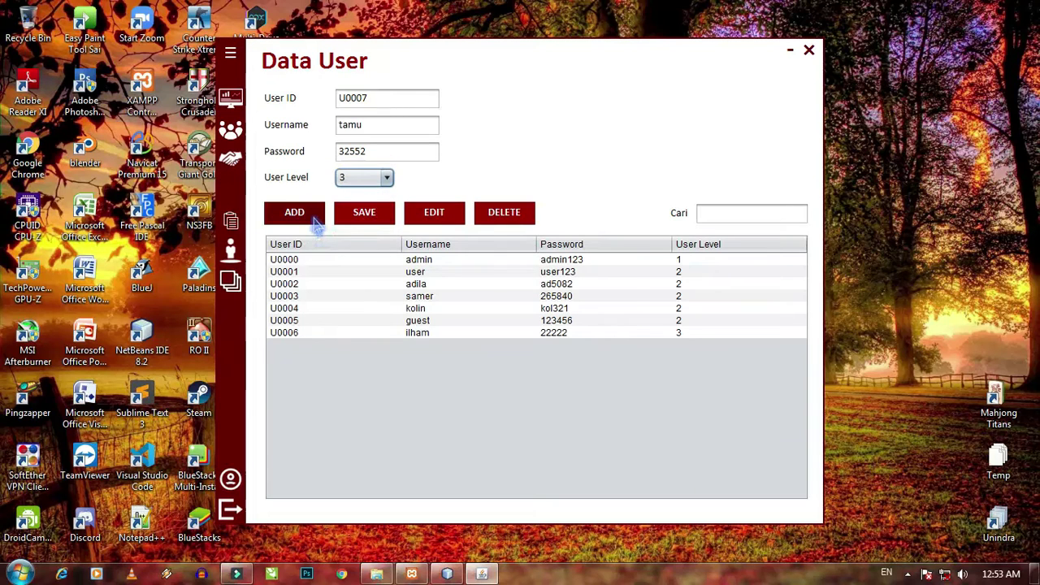
click(313, 217)
click(591, 315)
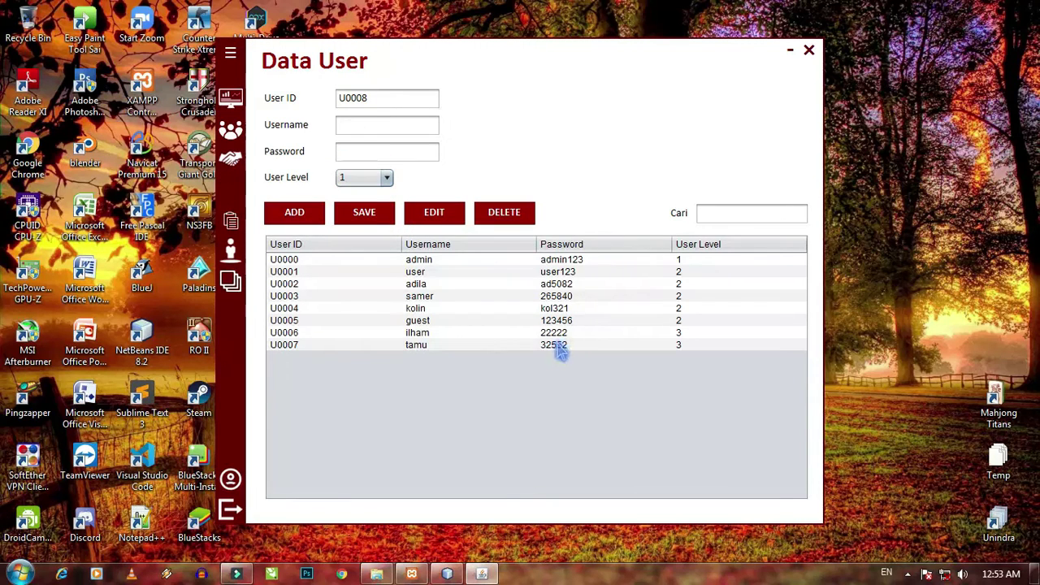
- Search the Data User list with 'use' and 'ta', clear the search, and select U0007 tamu
click(733, 214)
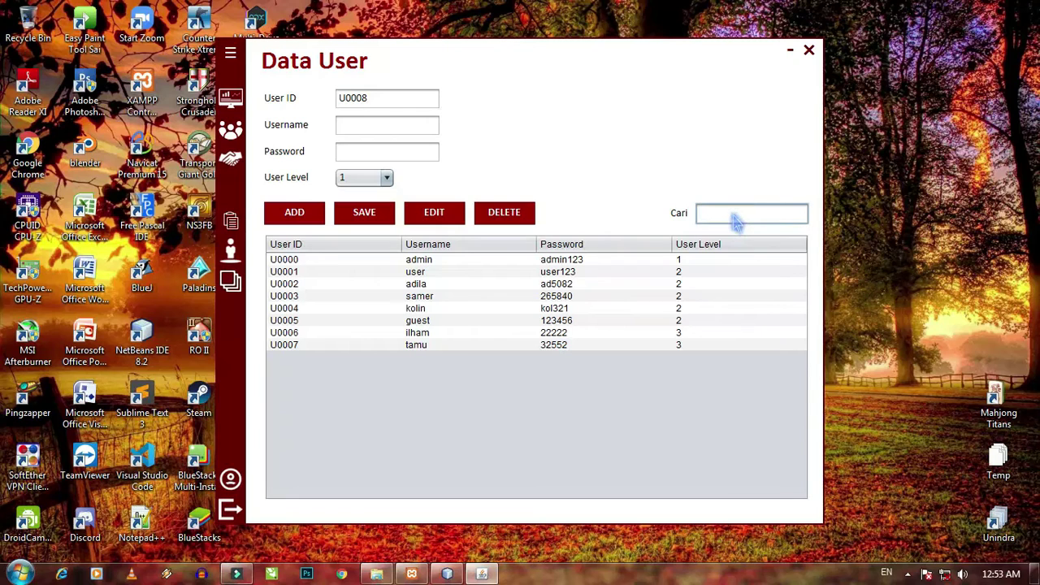
text(use)
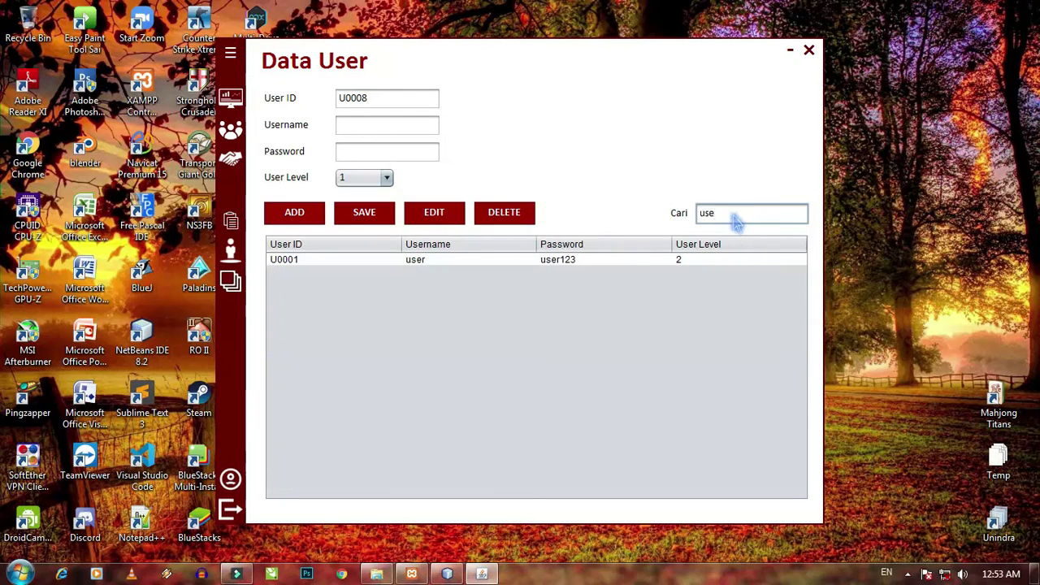
key(BackSpace)
key(BackSpace)
text(tamu)
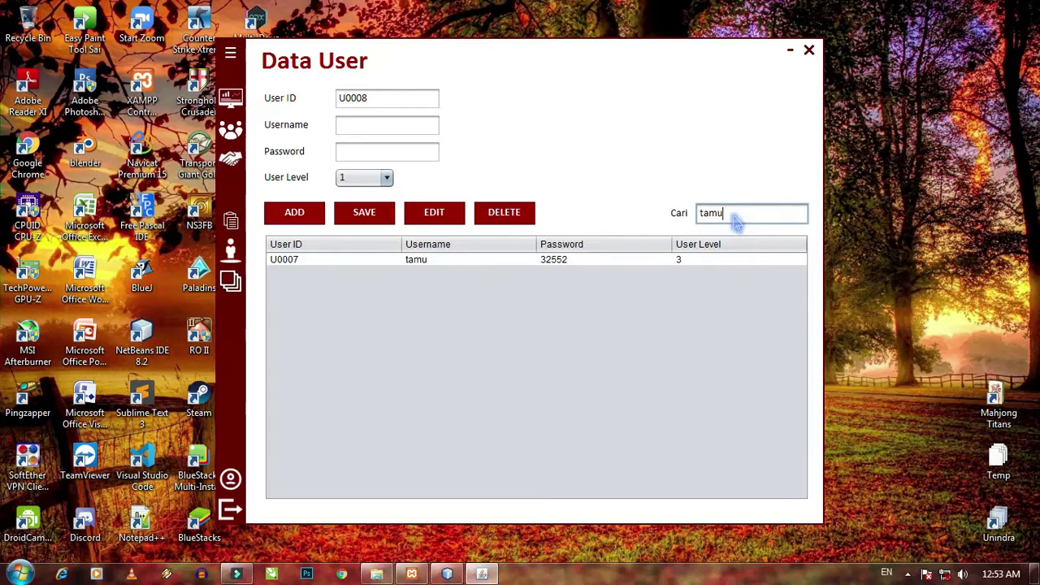
key(BackSpace)
key(BackSpace)
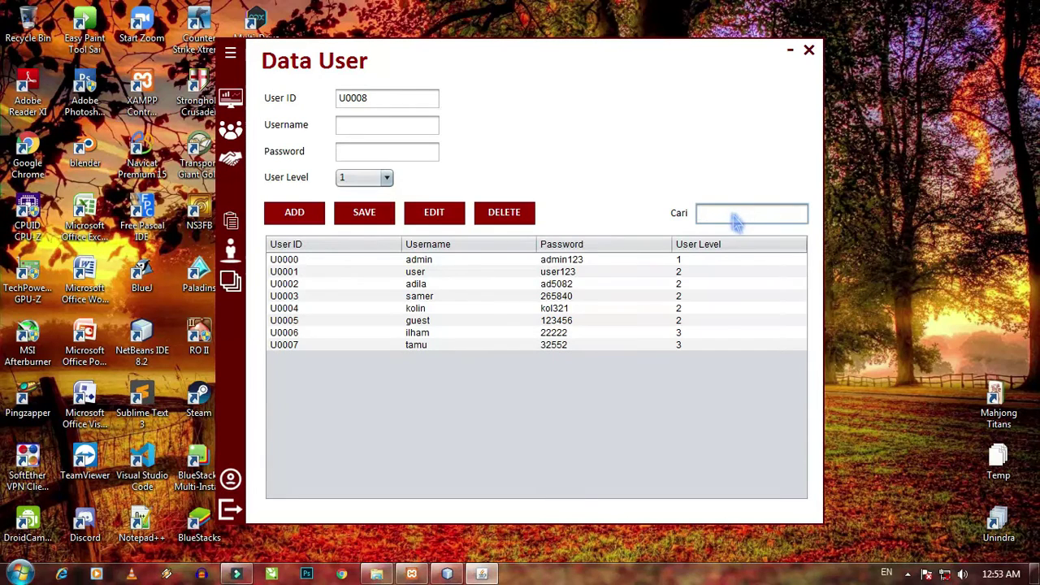
click(539, 347)
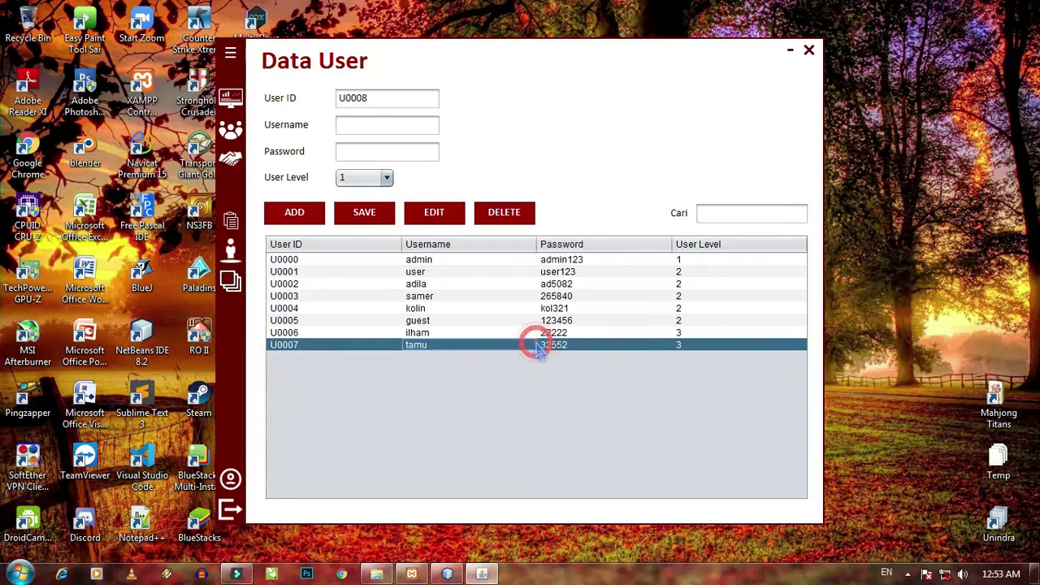
- Change user U0007's username from tamu to tamu2, save it, and reselect U0007
click(454, 217)
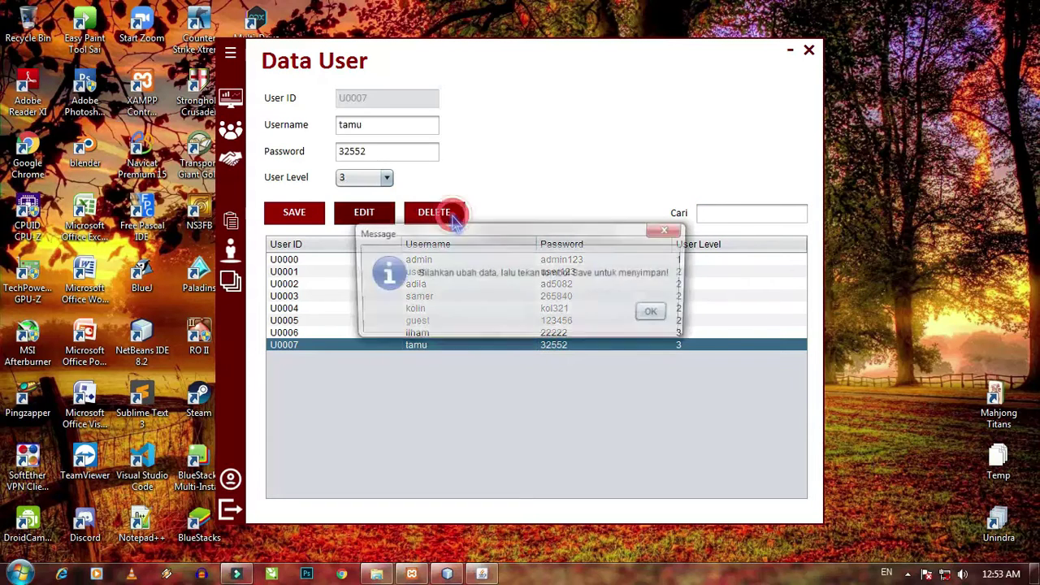
click(656, 310)
click(398, 132)
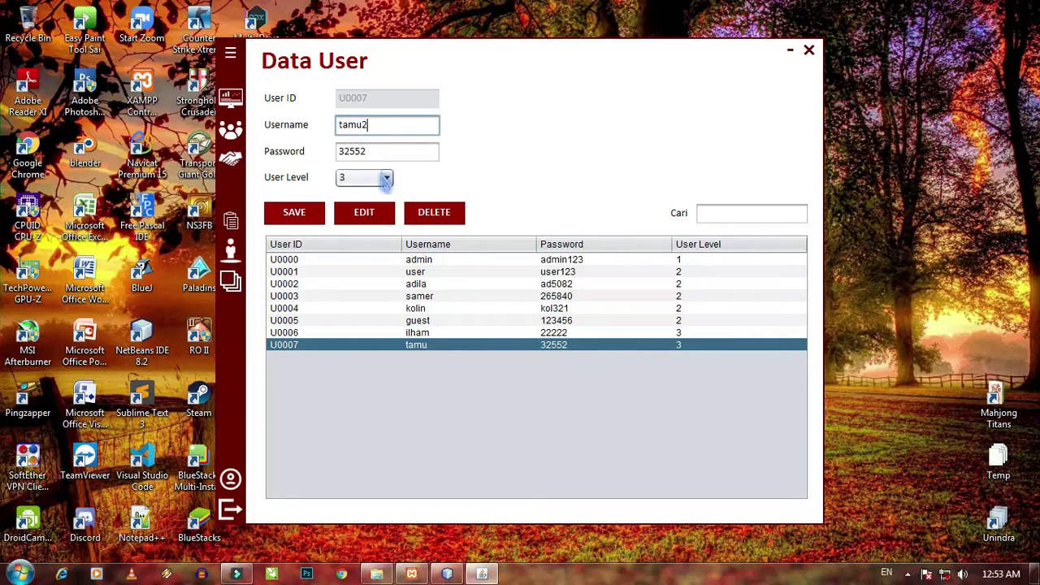
click(294, 212)
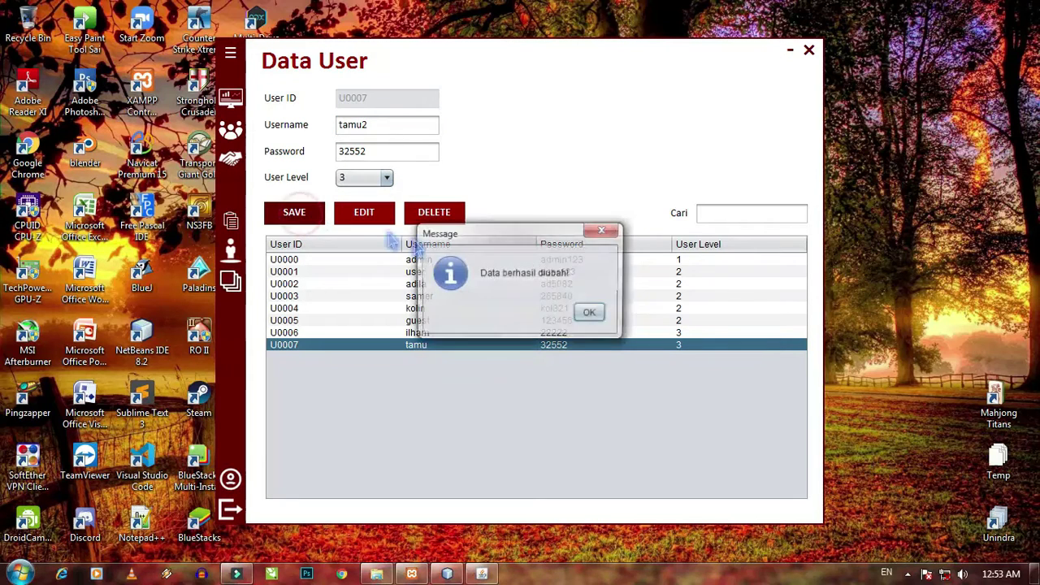
click(590, 312)
click(512, 346)
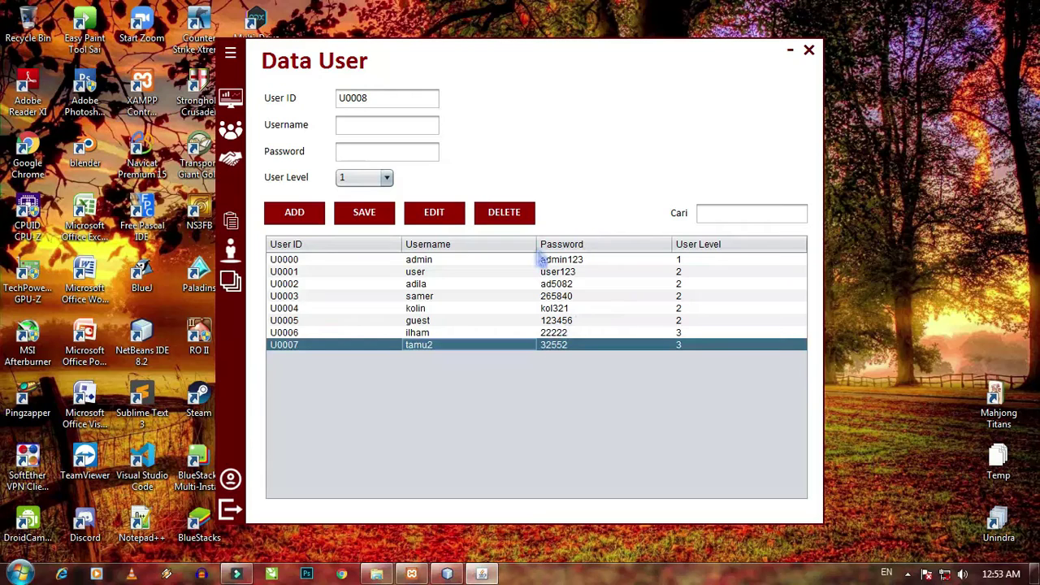
- Decline deleting user U0007, then close the Data User window back to the Dashboard
click(524, 213)
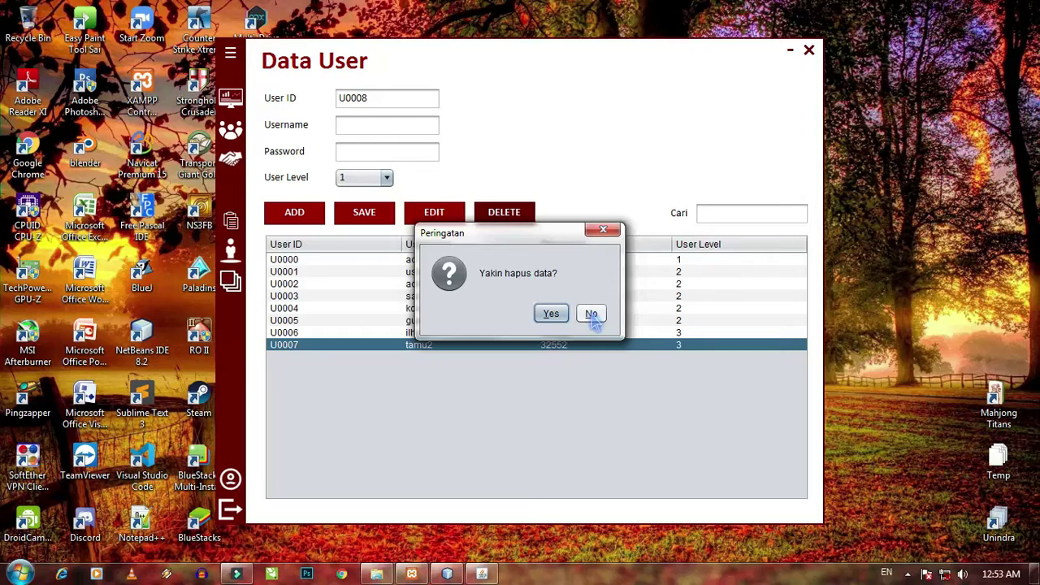
click(591, 316)
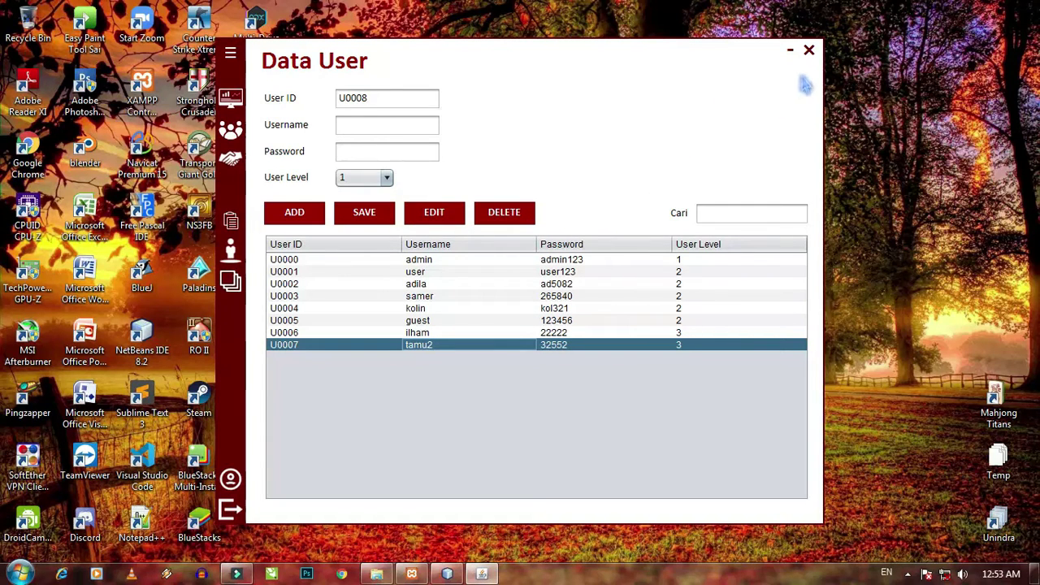
click(808, 52)
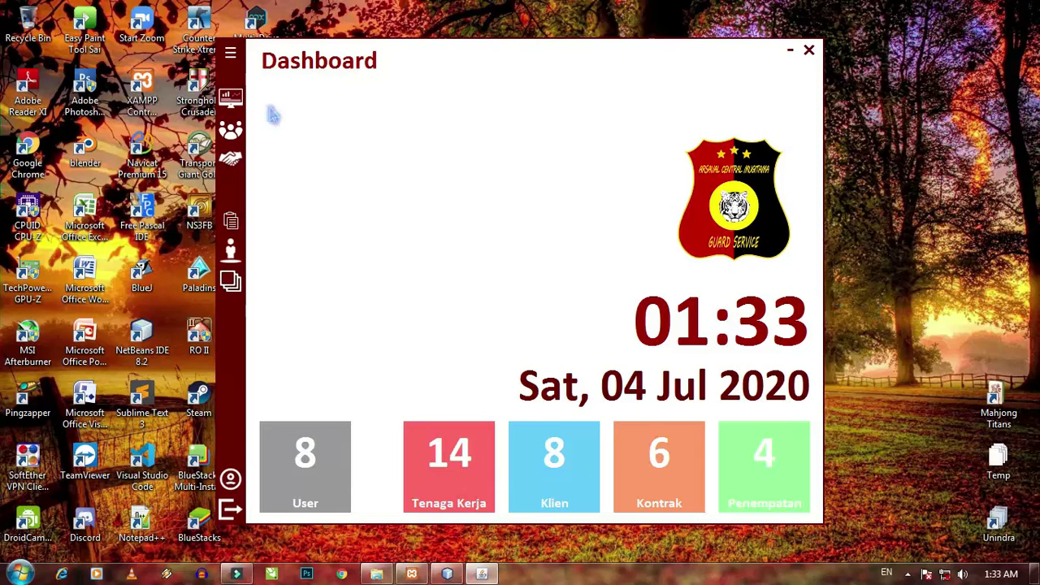
- Open the Kontrak Kerja form from the expanded sidebar, ready to enter contract KK0007
click(232, 55)
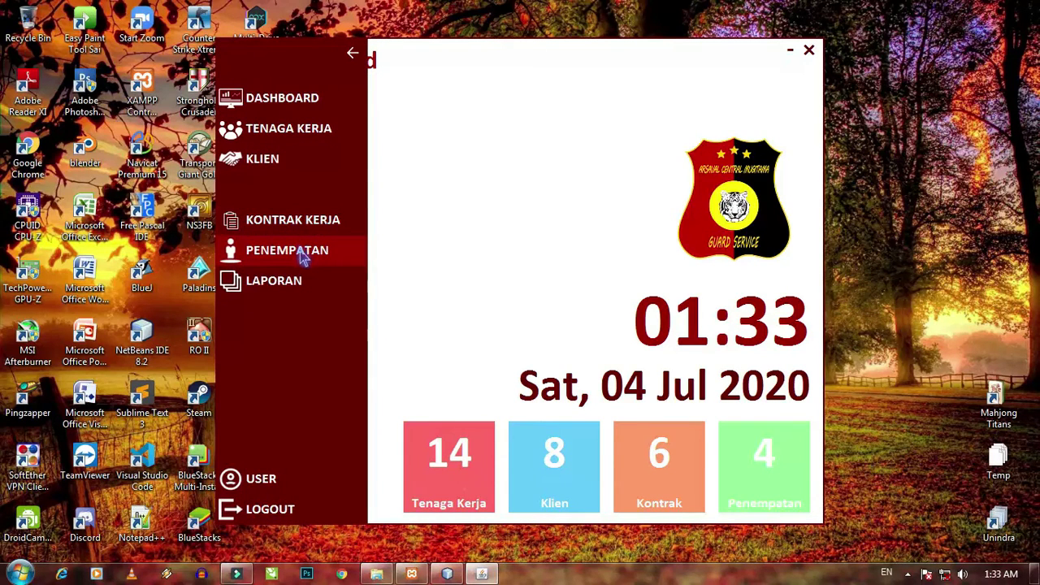
click(300, 221)
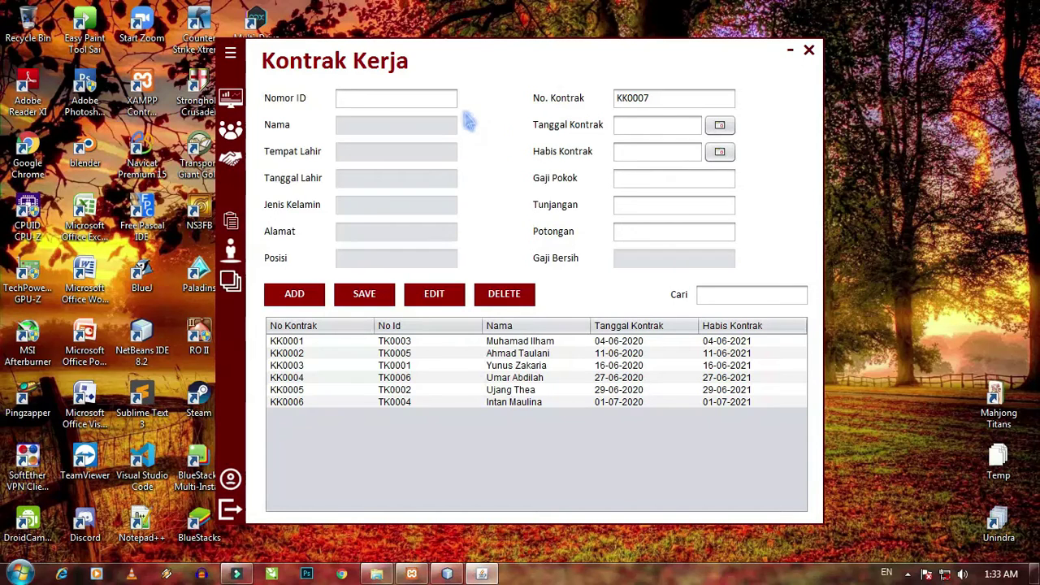
click(439, 104)
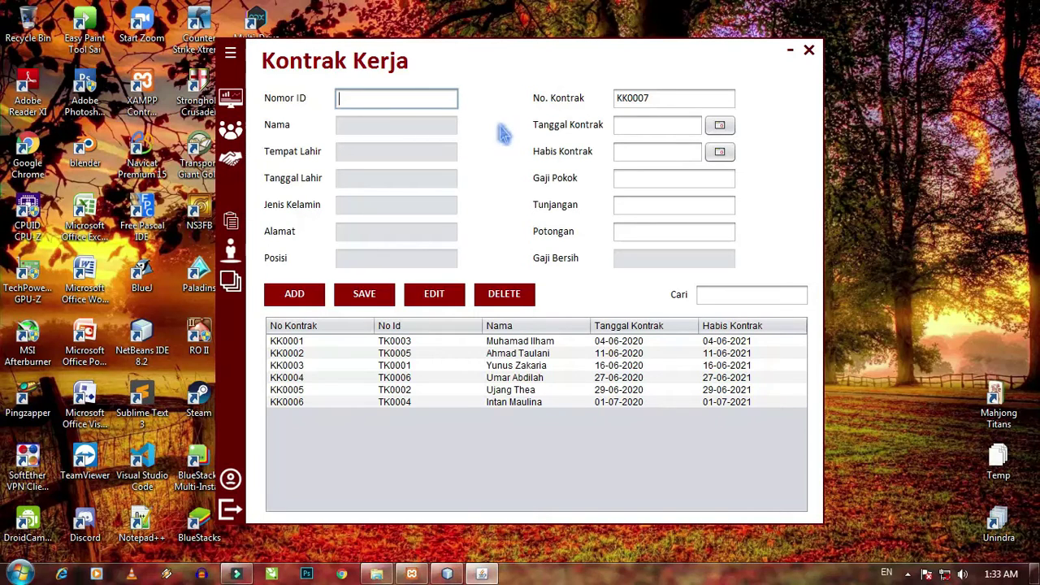
- Load employee TK0007 and set the contract period from 04-07-2020 to 04-07-2021
text(TK0007)
key(Return)
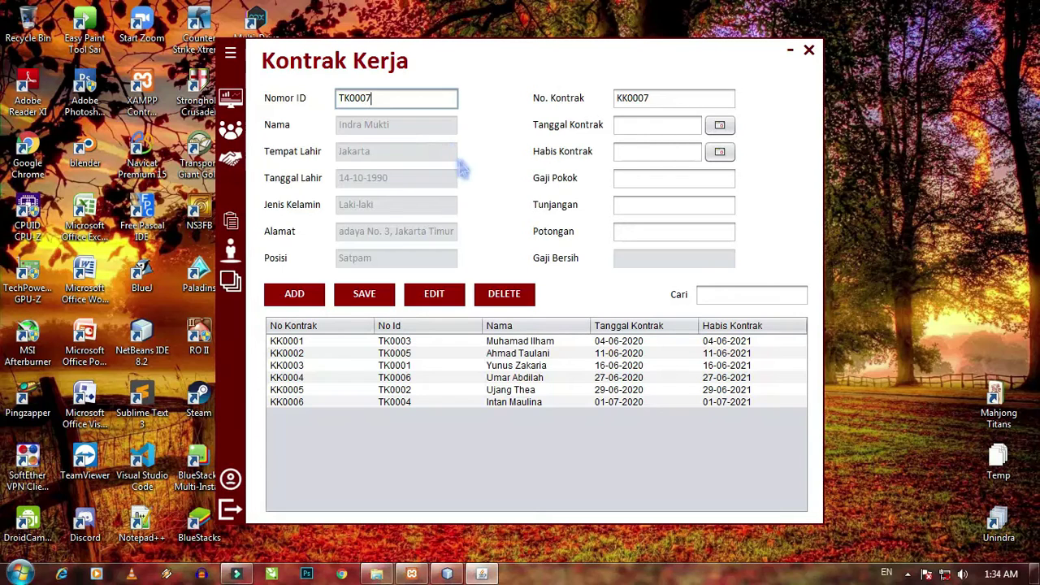
click(719, 125)
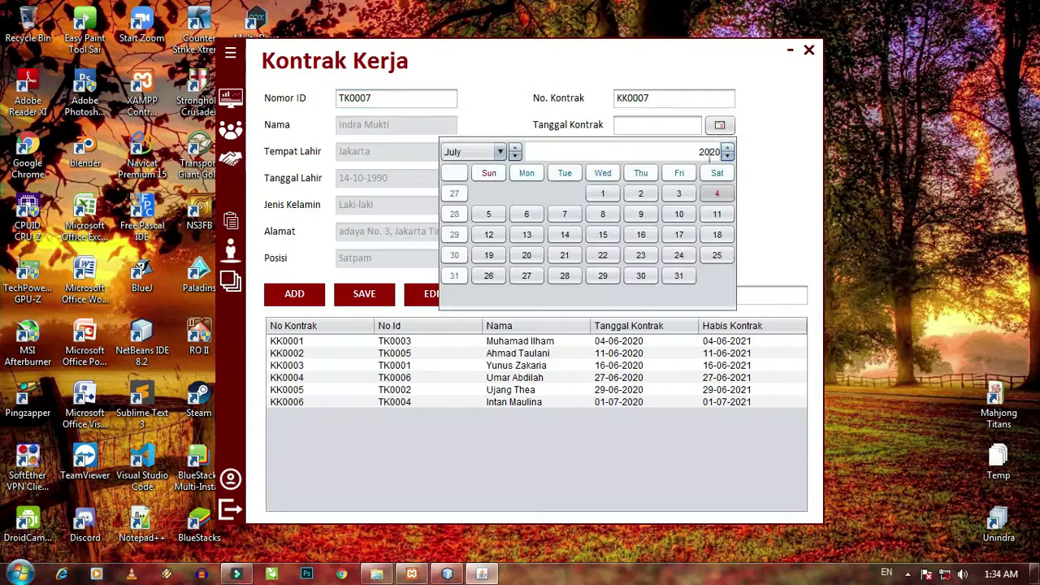
click(716, 197)
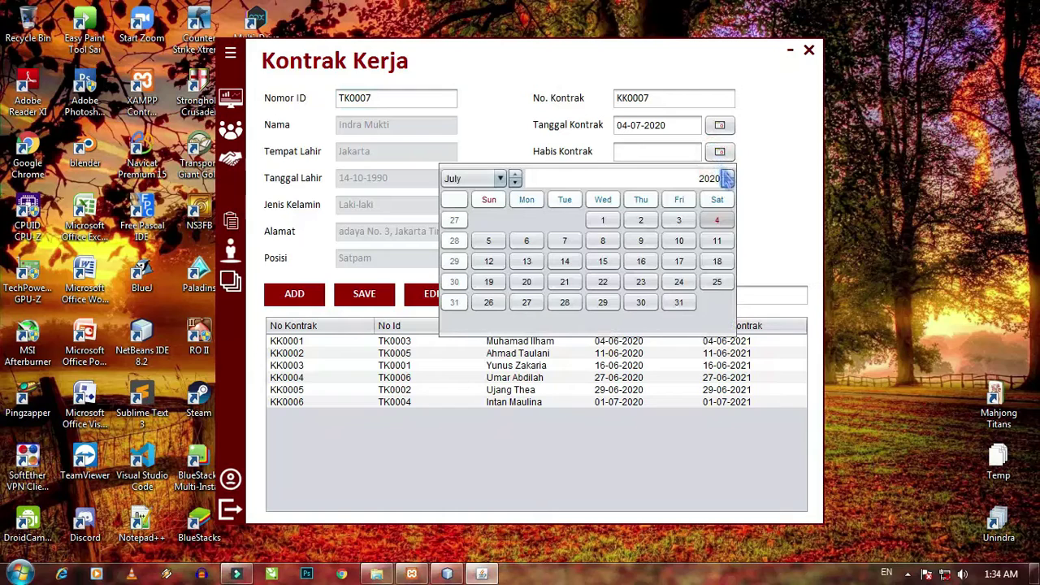
click(727, 177)
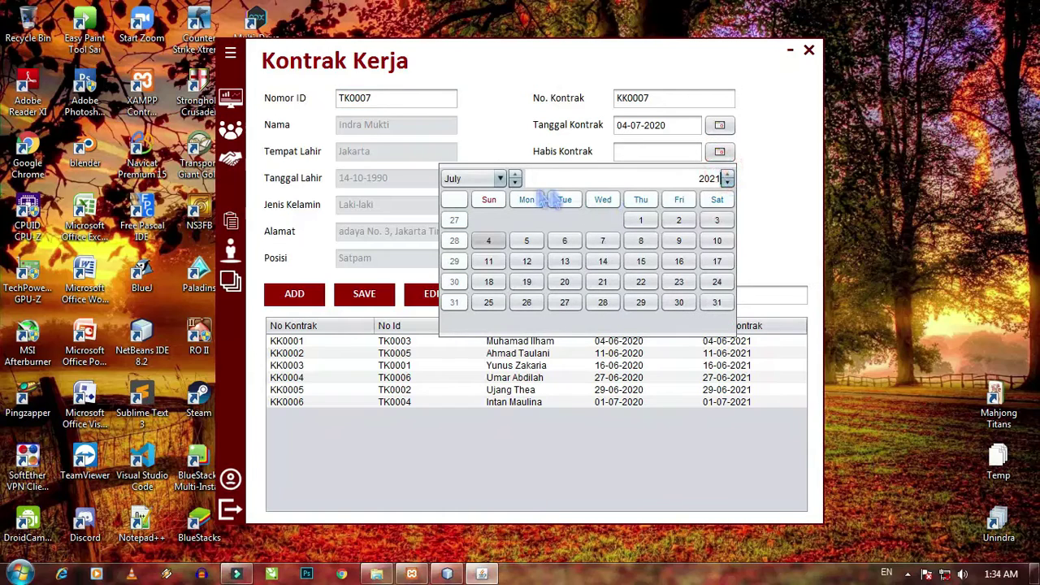
click(492, 240)
- Enter pay 2000000, allowance 300000 and deduction 150000, then add contract KK0007
click(652, 181)
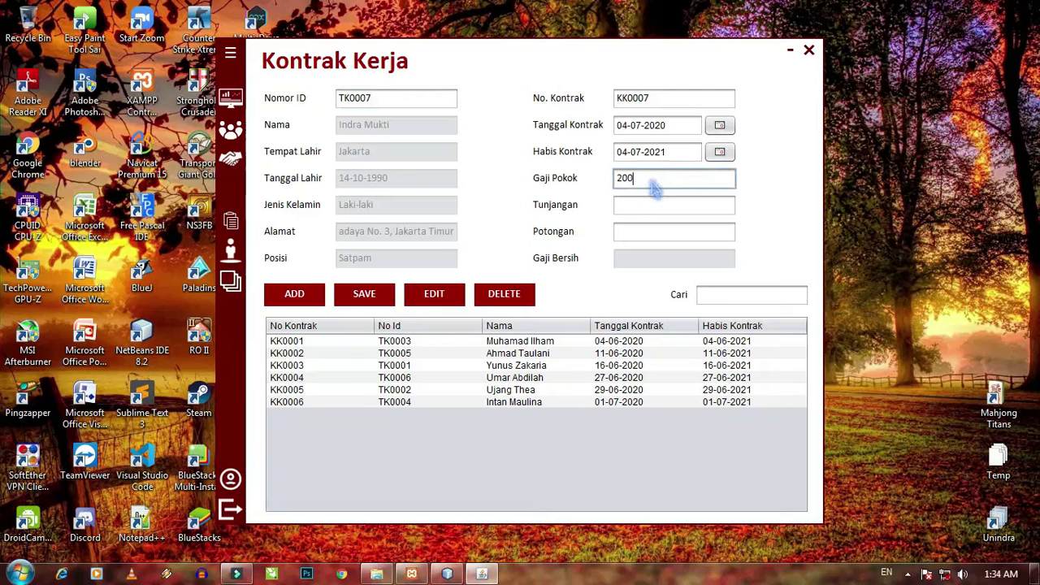
key(Tab)
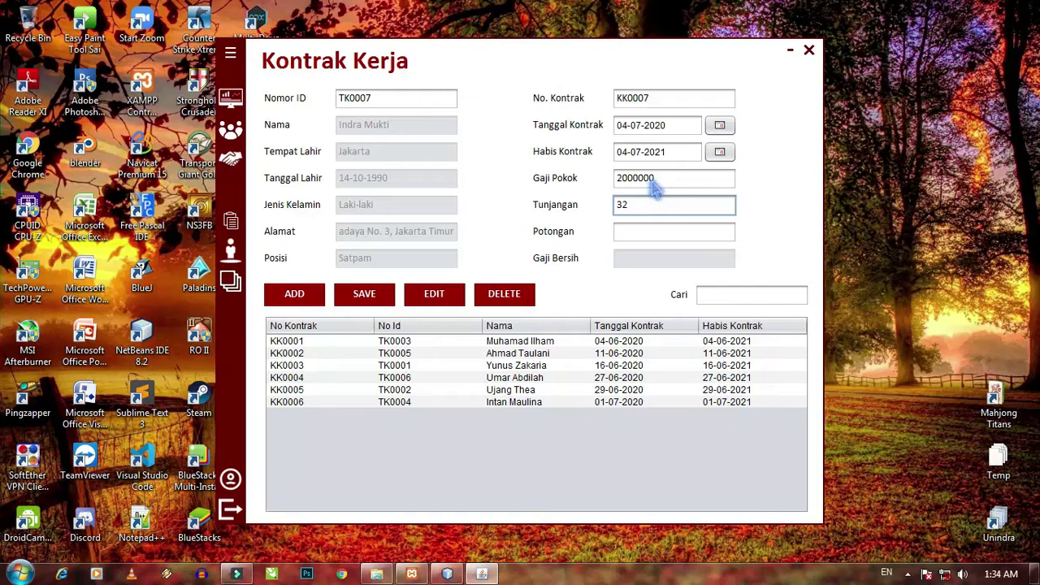
key(Tab)
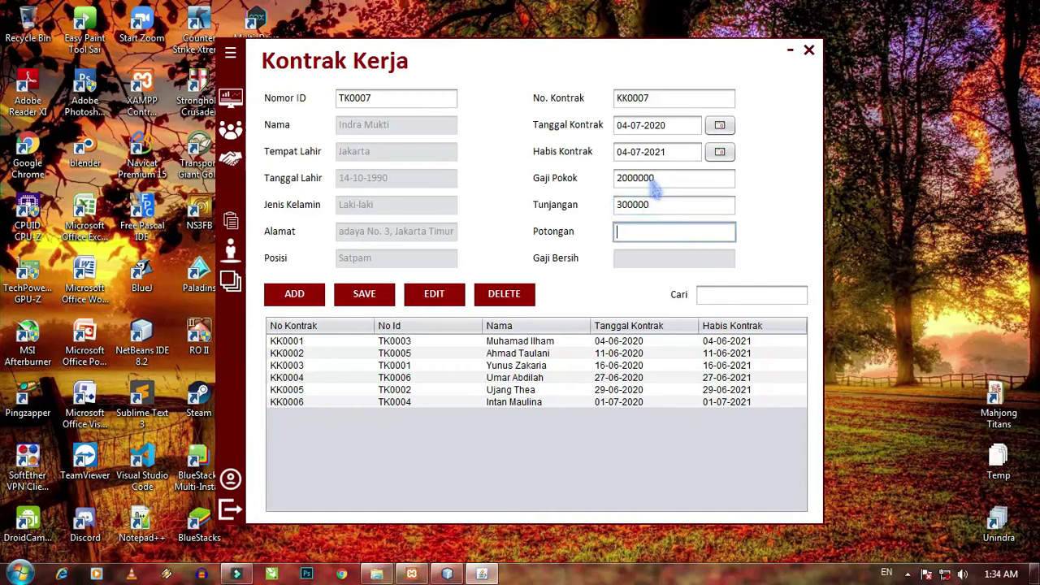
text(150000)
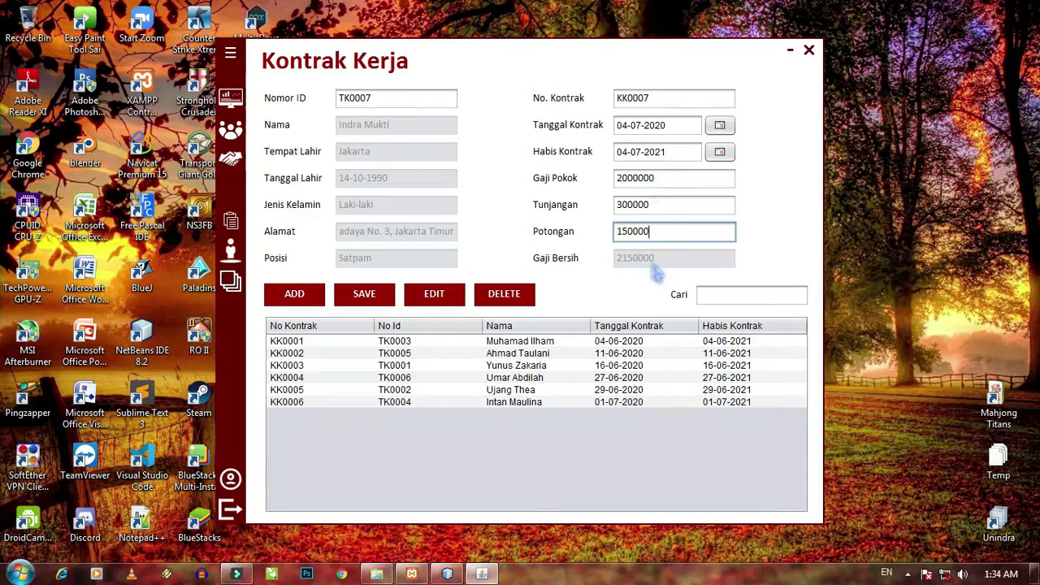
click(301, 296)
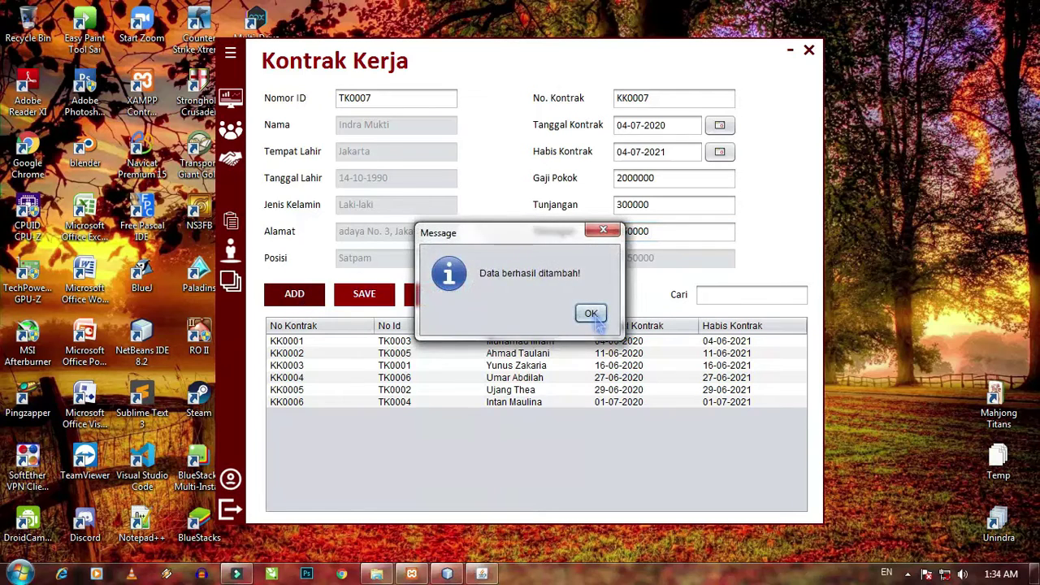
click(591, 313)
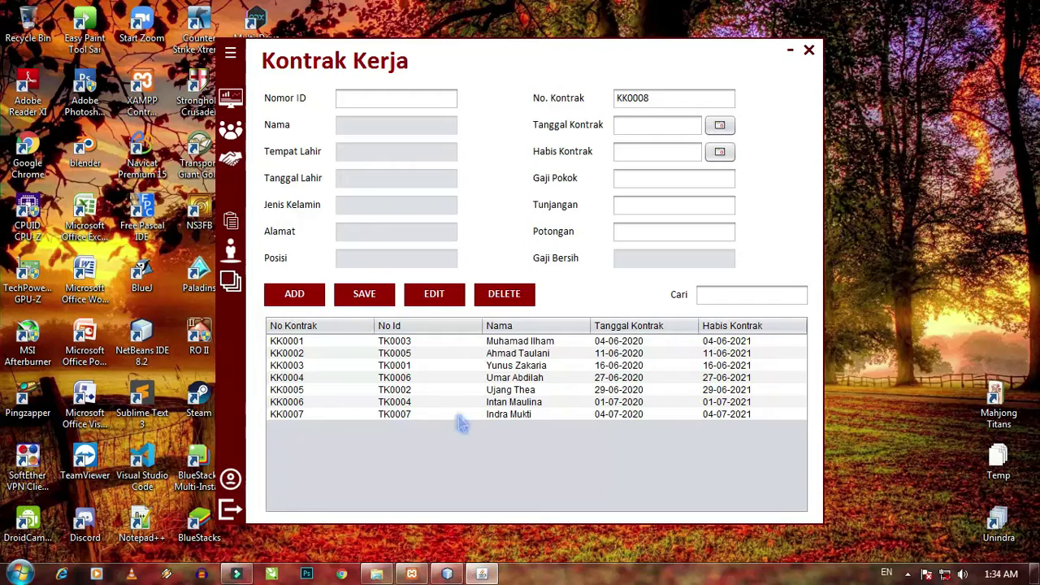
- Edit contract KK0007, changing Potongan from 150000 to 200000, and save it
click(527, 415)
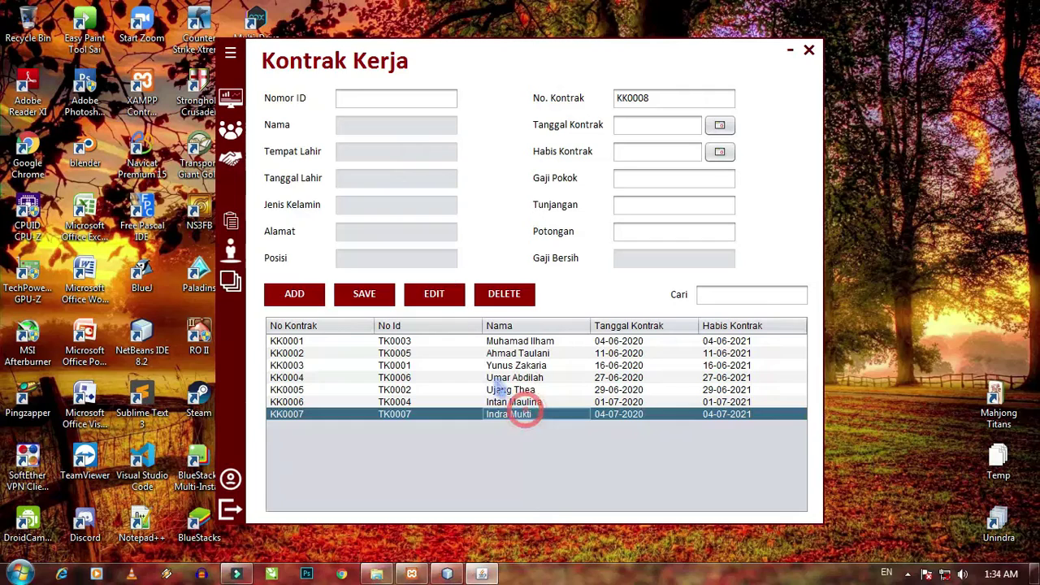
click(454, 307)
click(656, 310)
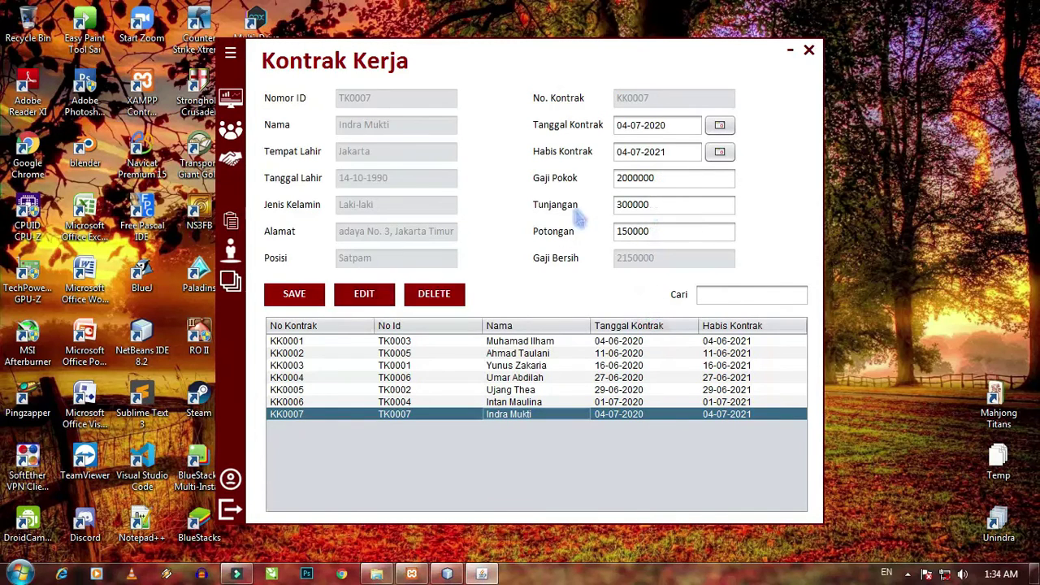
click(658, 231)
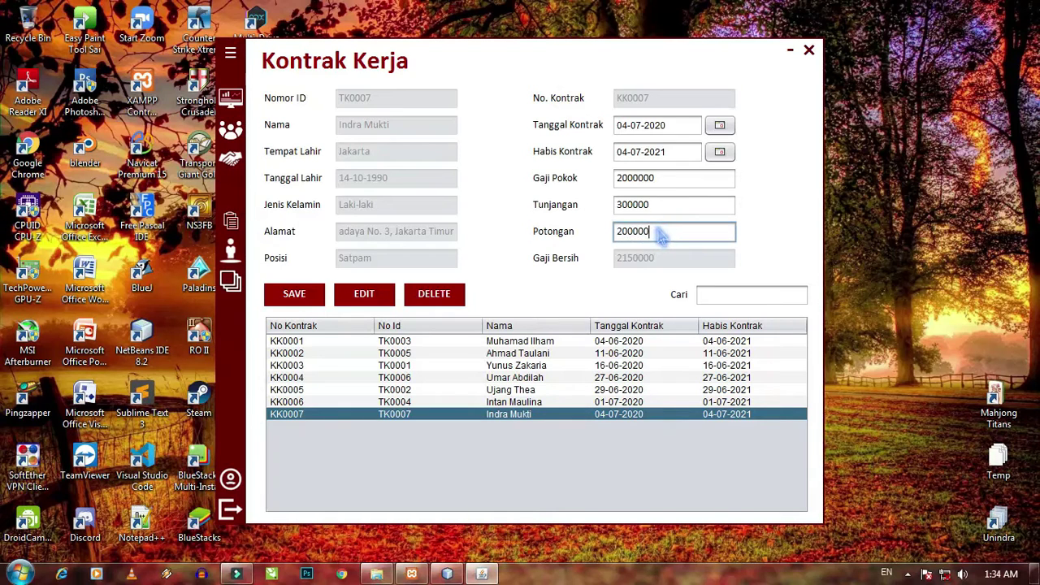
click(294, 298)
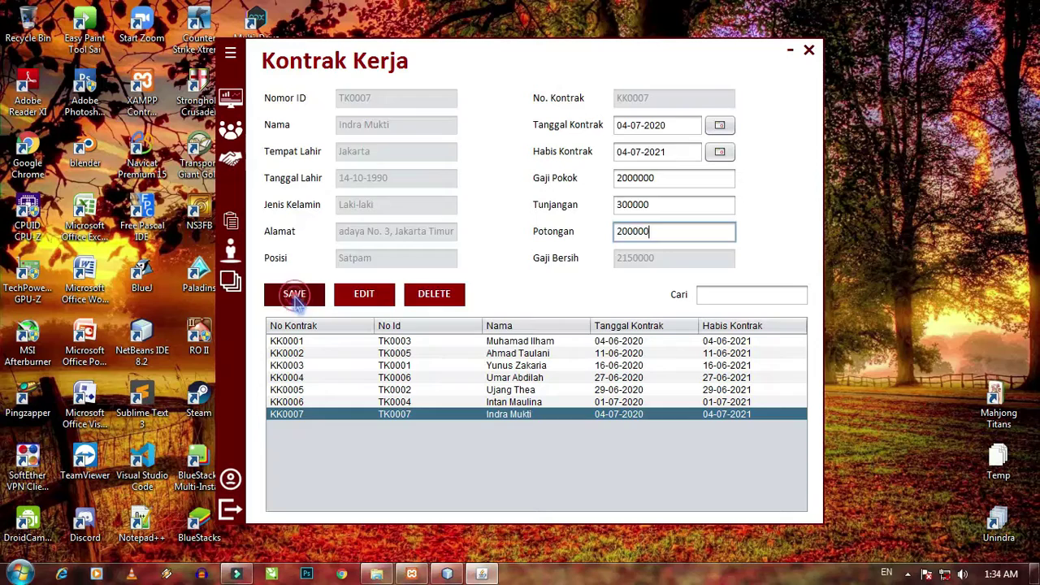
click(590, 314)
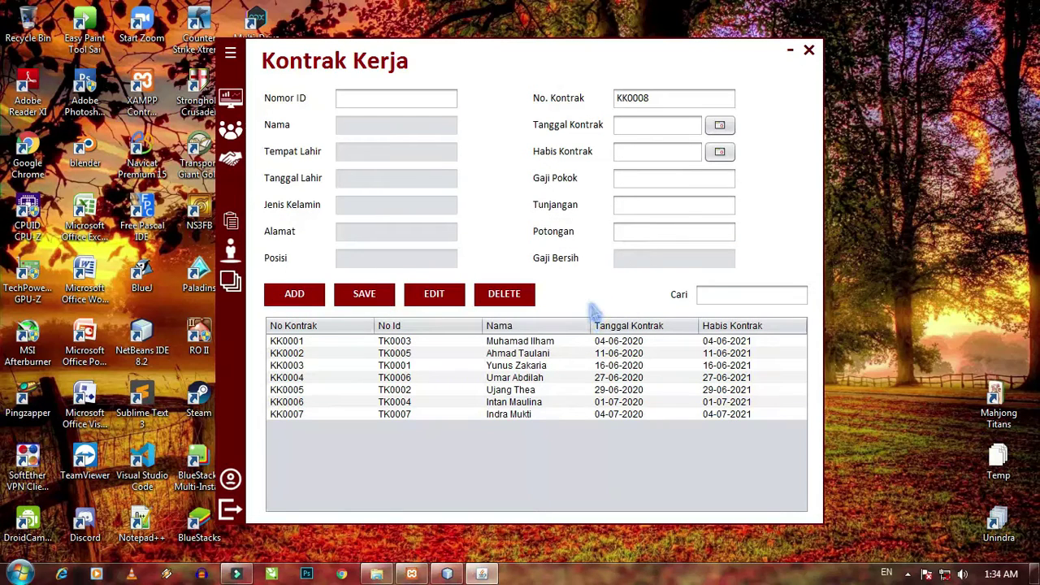
click(540, 414)
click(538, 403)
click(540, 414)
click(517, 294)
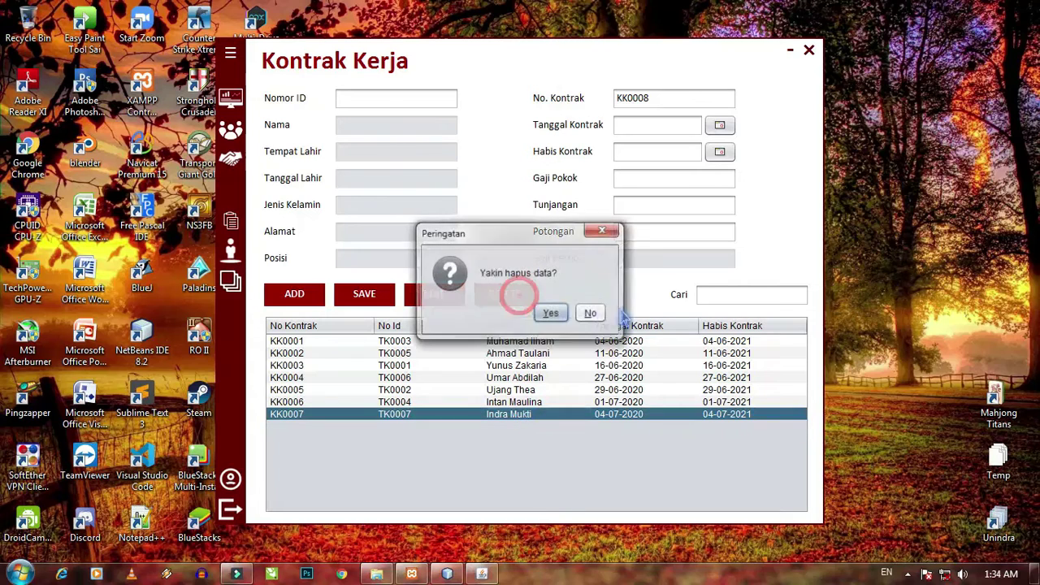
click(593, 315)
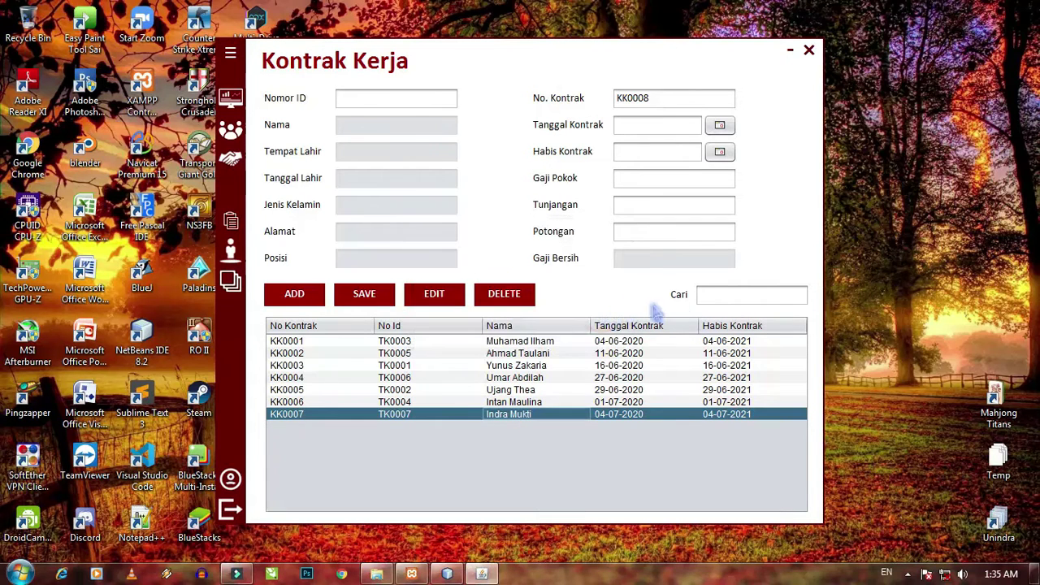
click(725, 299)
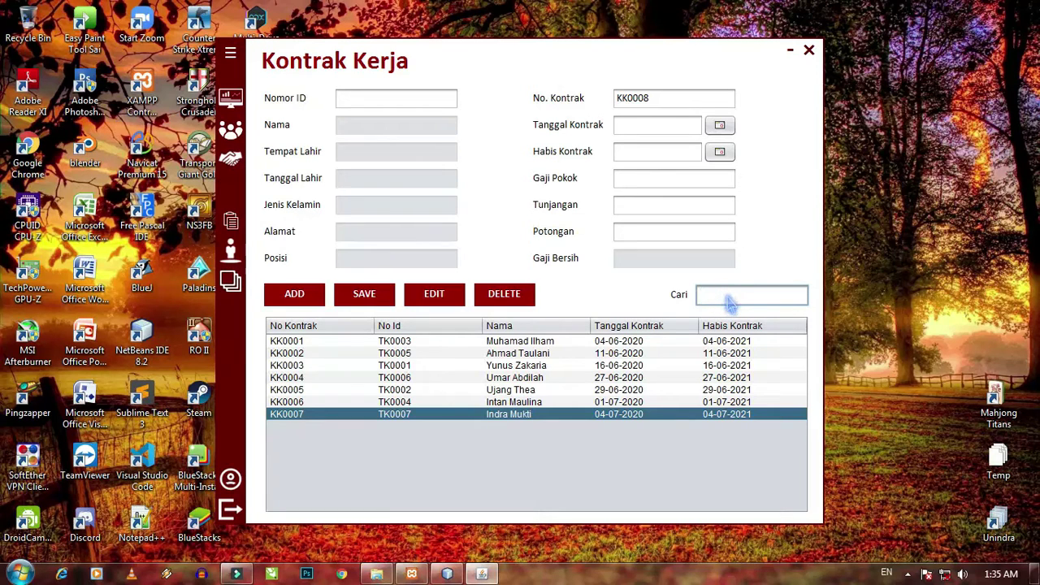
- Close the Kontrak Kerja form and open Penempatan from the sidebar menu
click(809, 50)
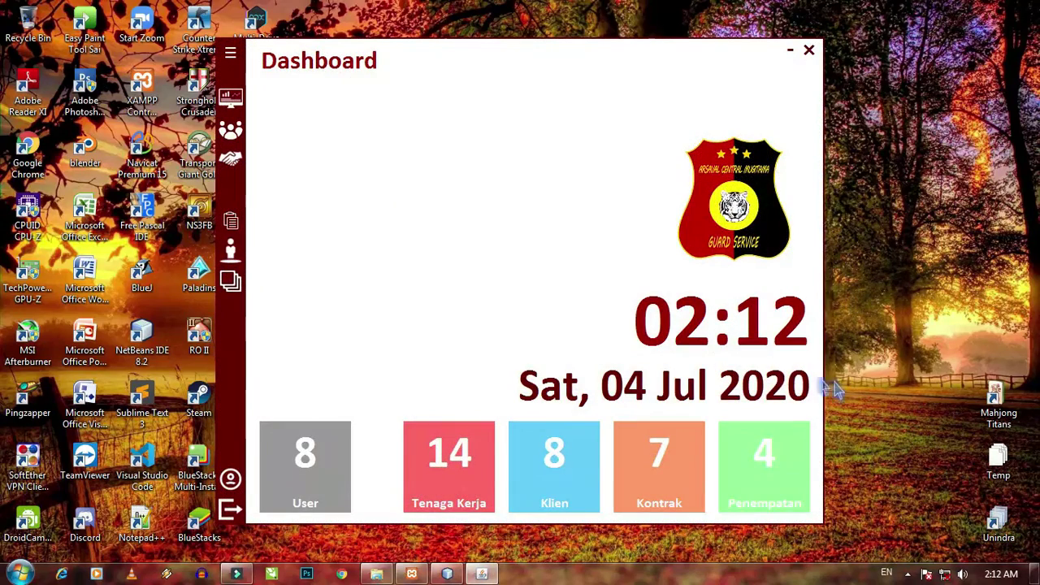
click(233, 54)
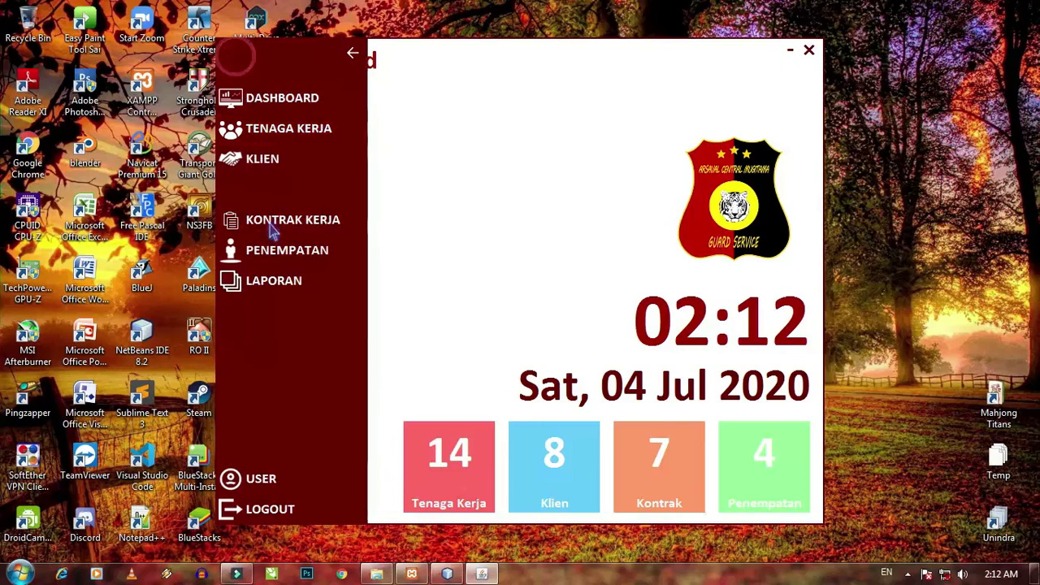
click(274, 254)
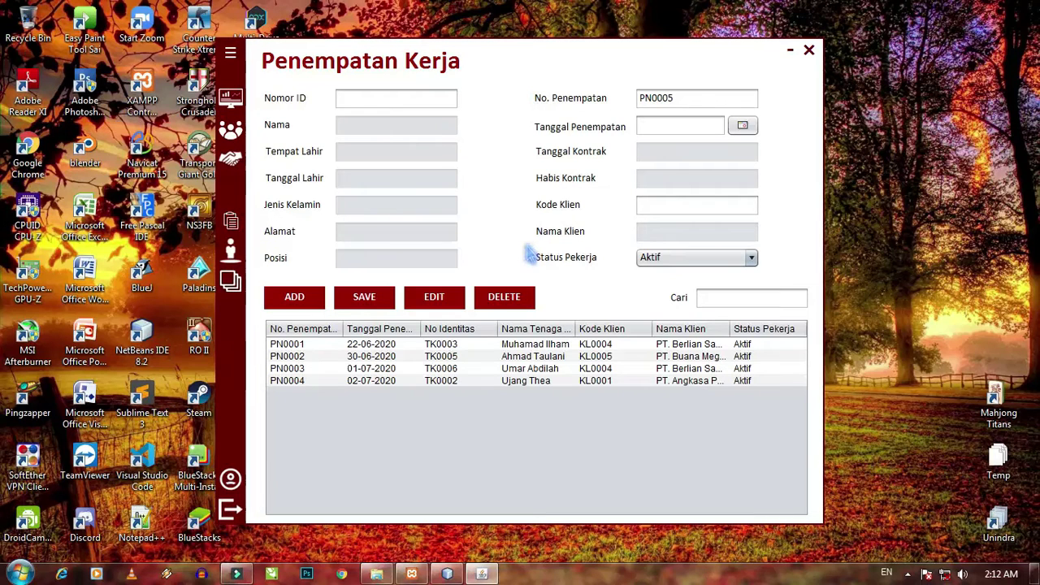
- Load employee TK0007 and set the placement date to 06-07-2020
click(432, 100)
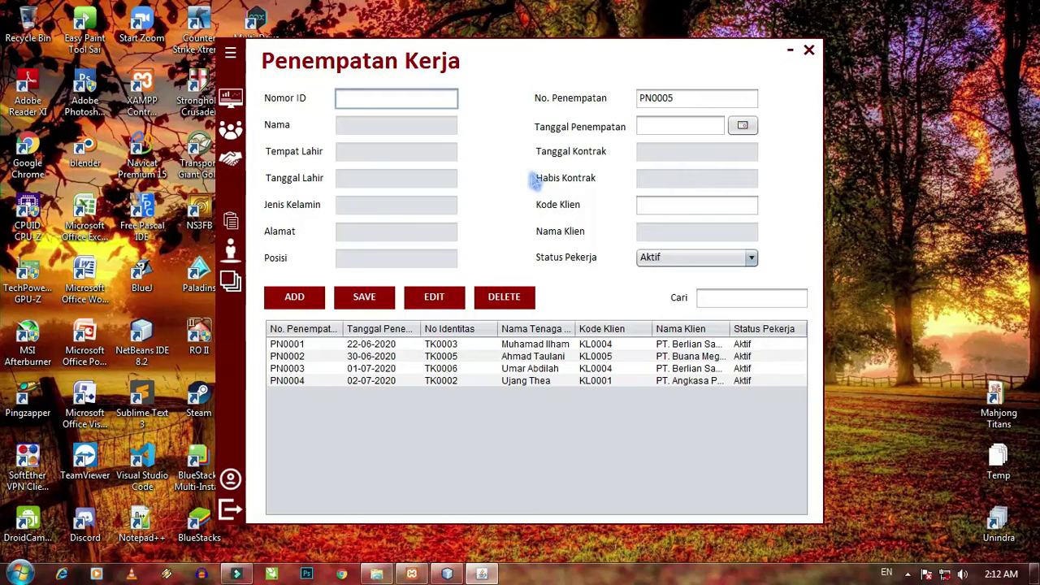
text(TK0007)
key(Return)
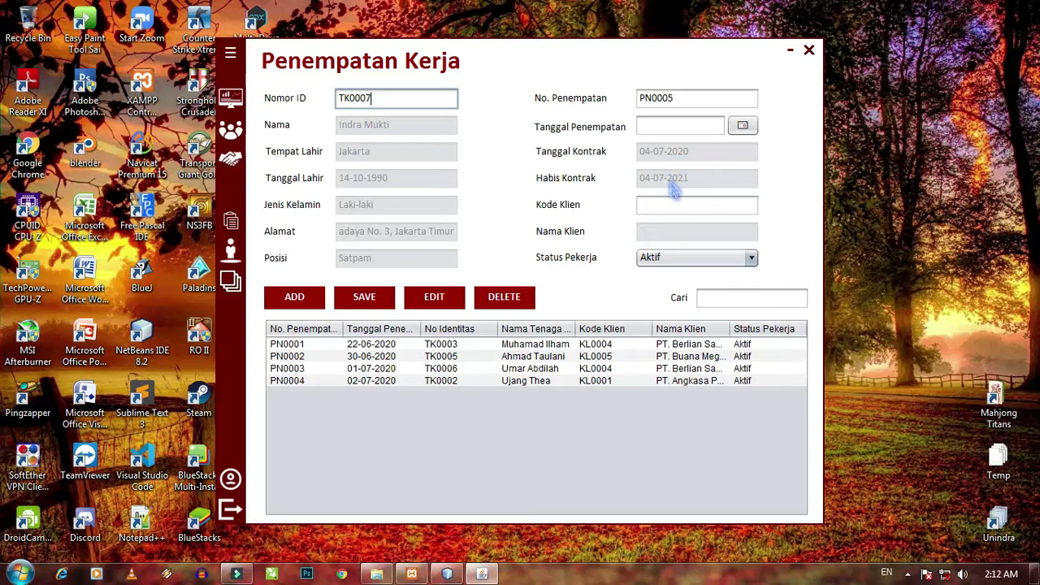
click(743, 125)
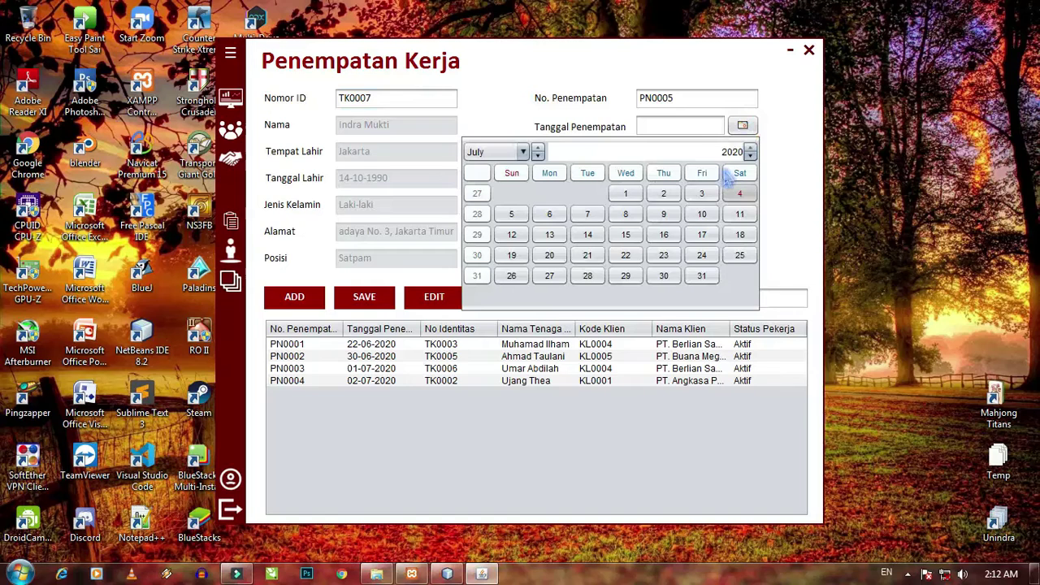
click(561, 221)
- Enter client KL0002, keep status Aktif, and add placement PN0005
click(704, 208)
text(K)
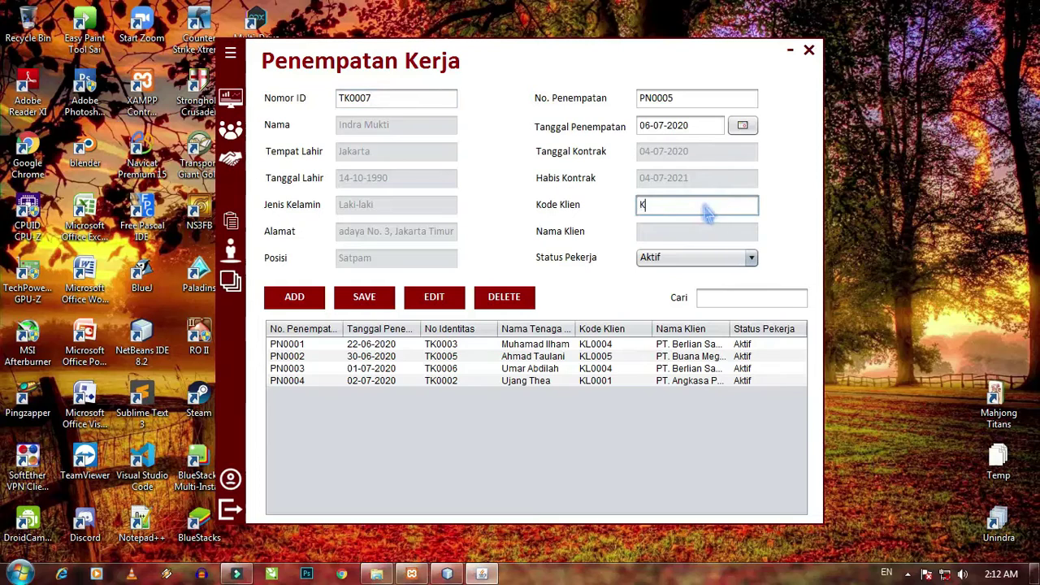
text(L0002)
key(Return)
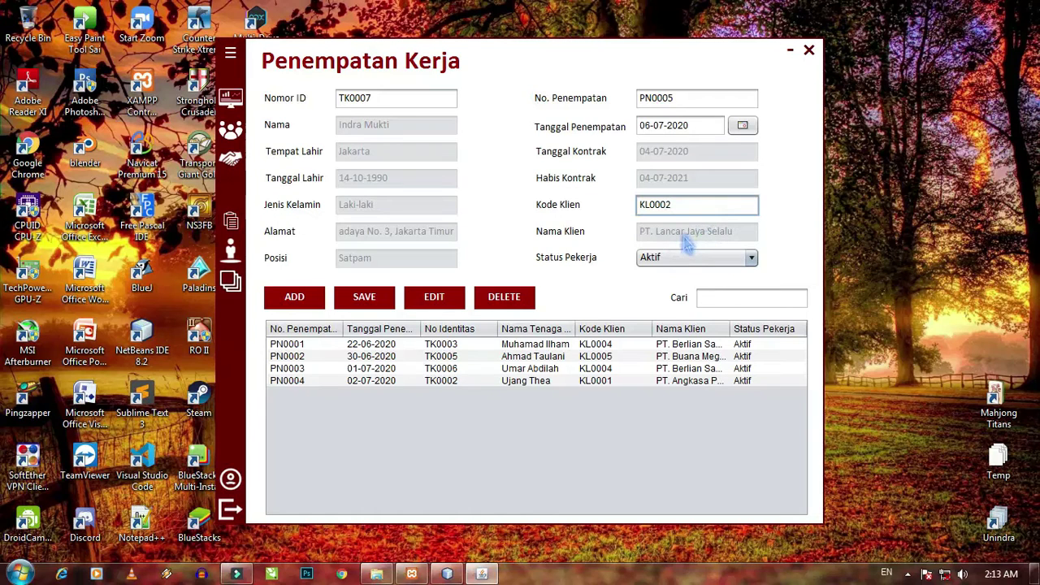
click(680, 250)
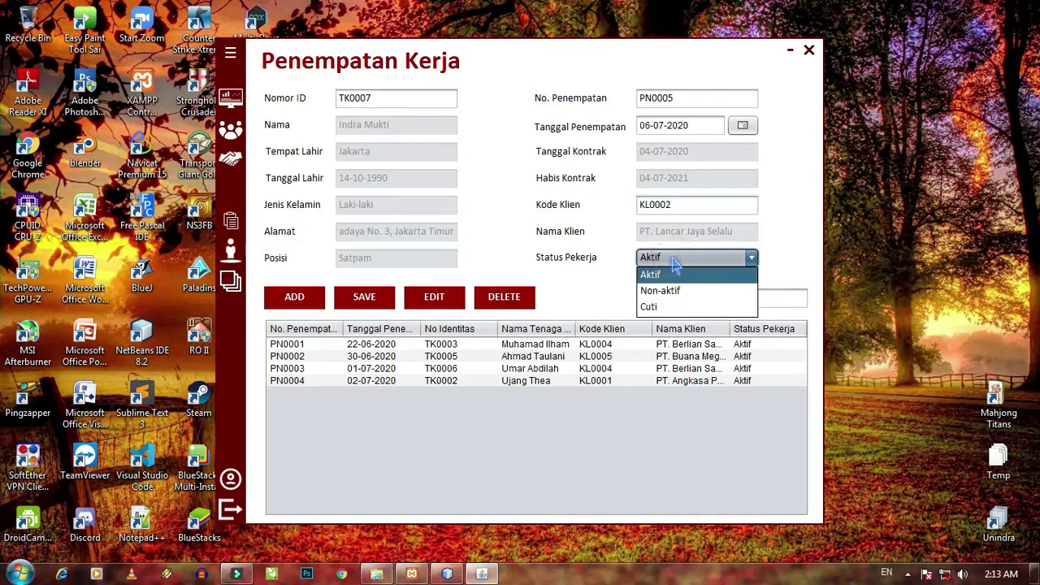
click(676, 248)
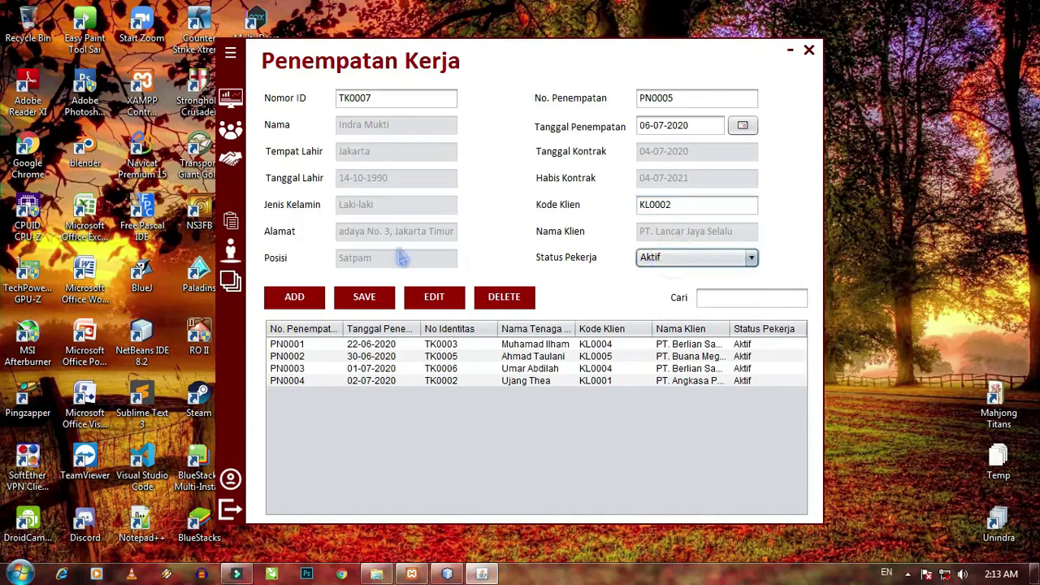
click(300, 297)
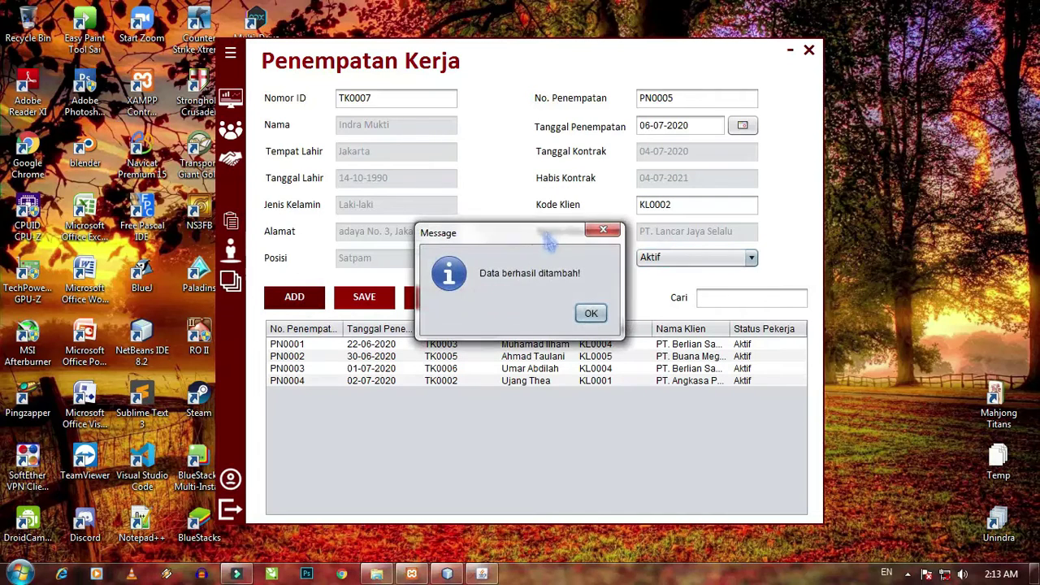
click(591, 317)
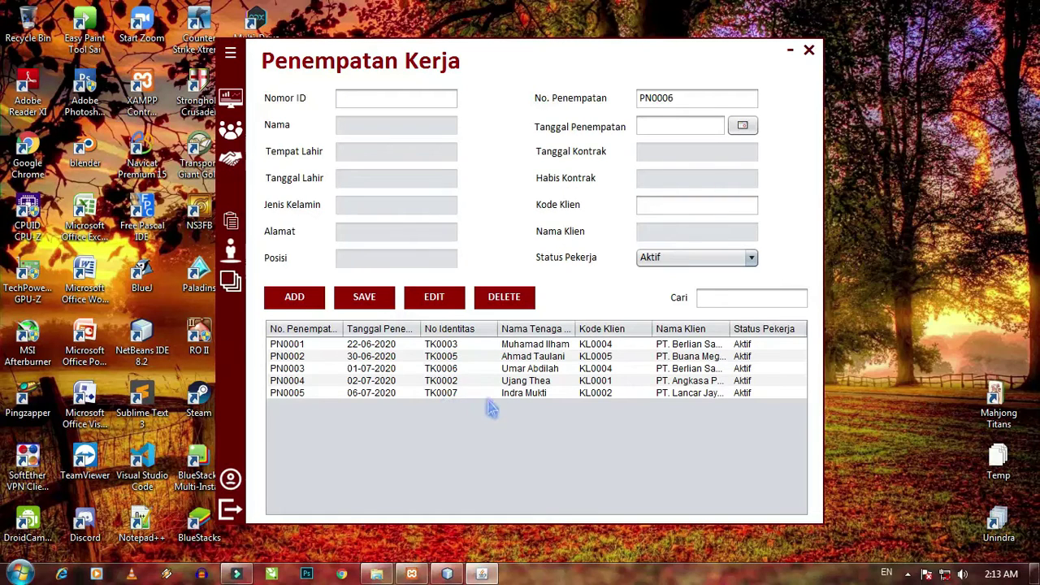
- Edit placement PN0005, changing Kode Klien from KL0002 to KL0003, and save it
click(603, 395)
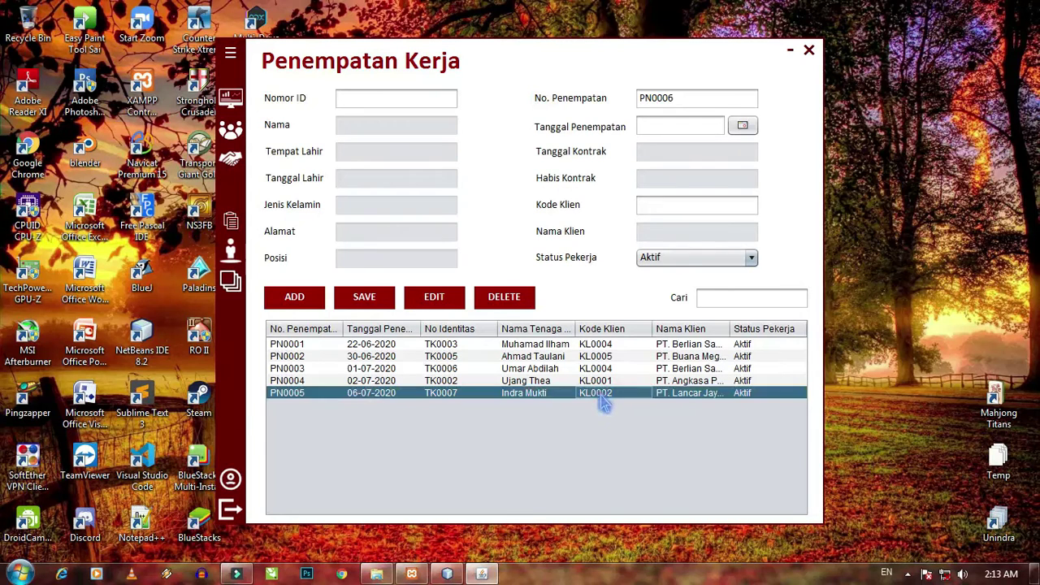
click(433, 298)
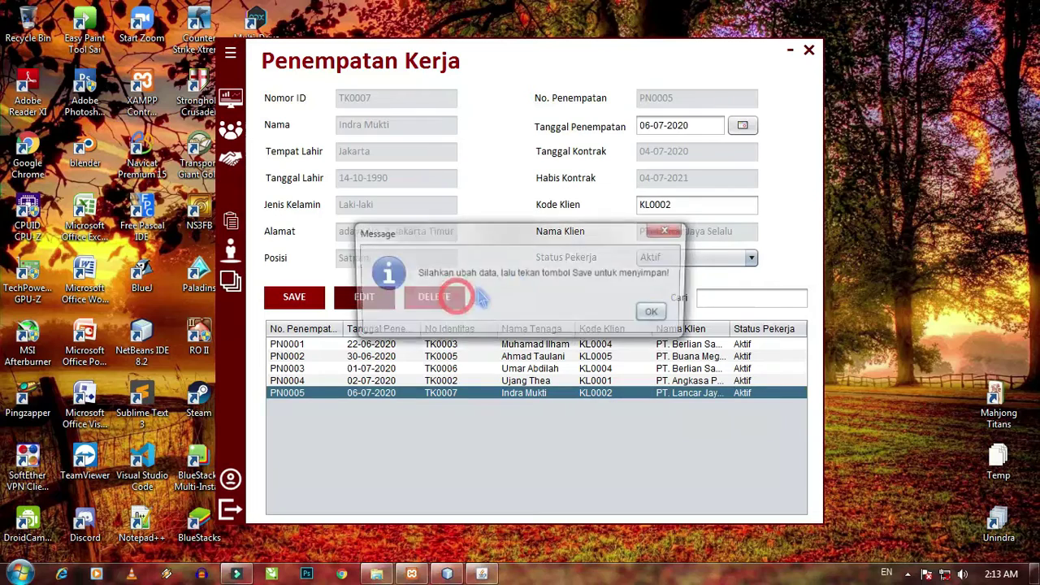
click(657, 313)
click(687, 205)
key(BackSpace)
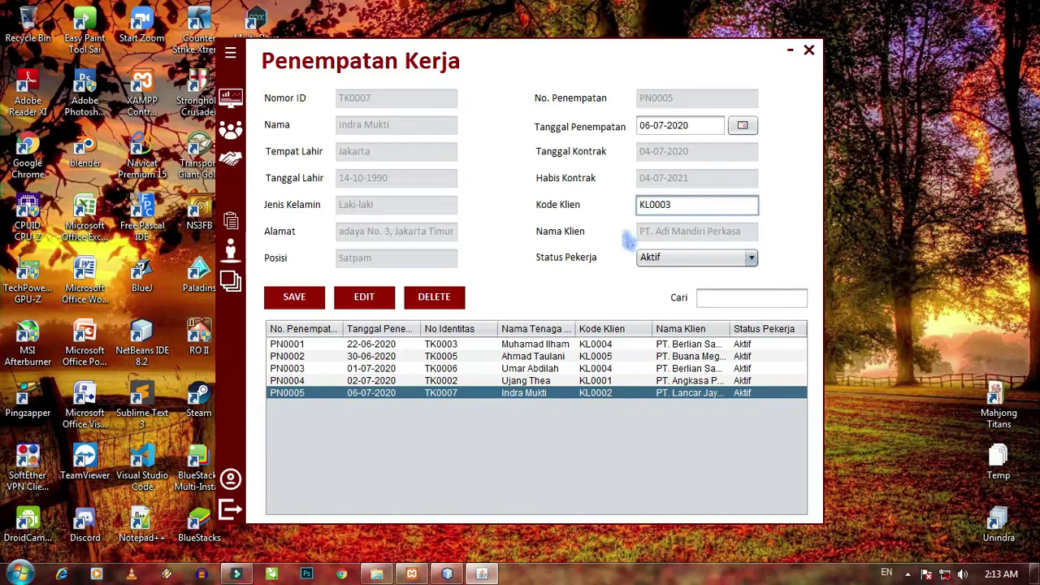
click(313, 302)
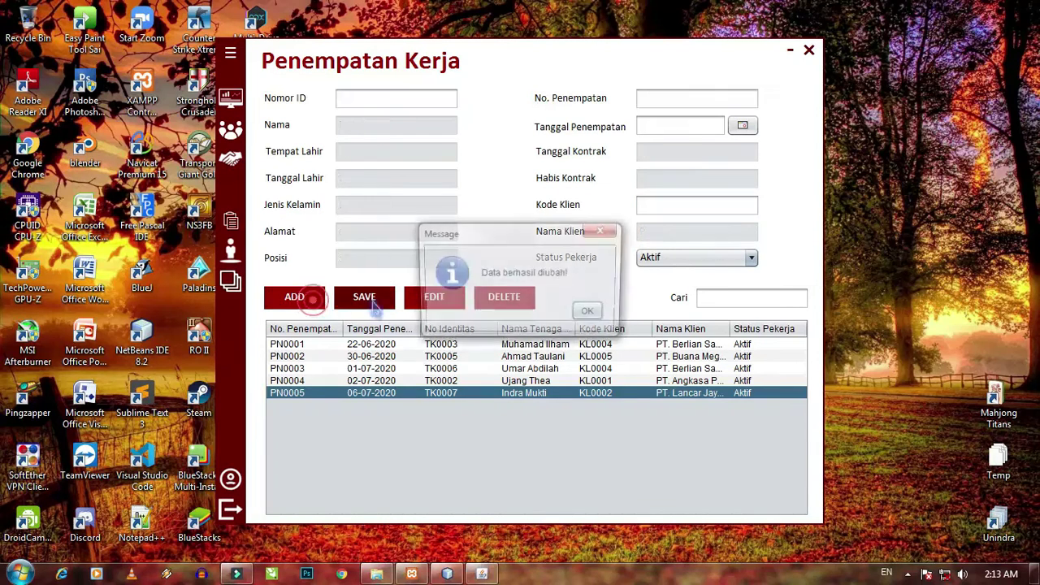
click(591, 315)
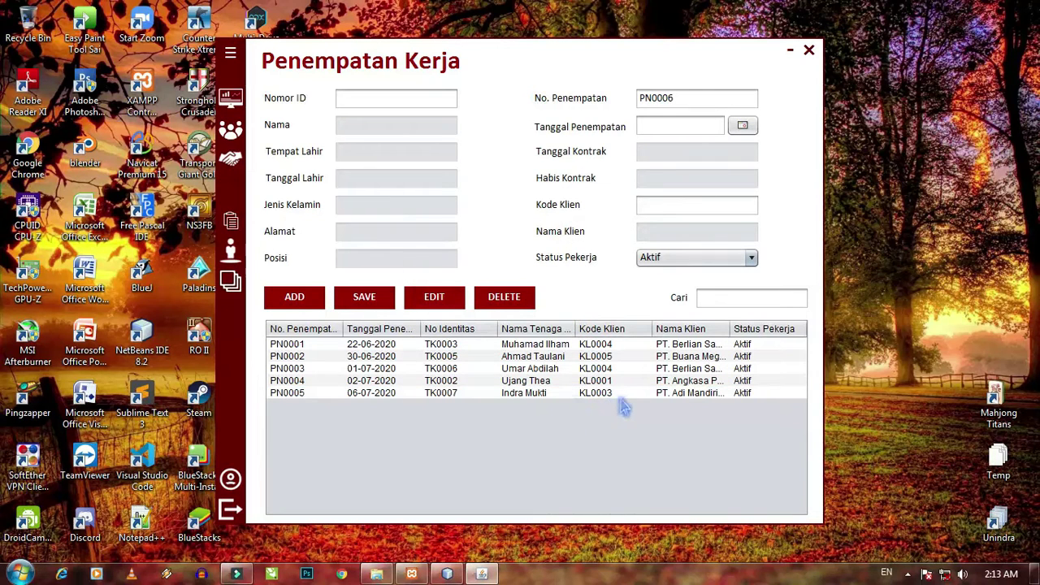
- Search the placement list and select row PN0005
click(706, 299)
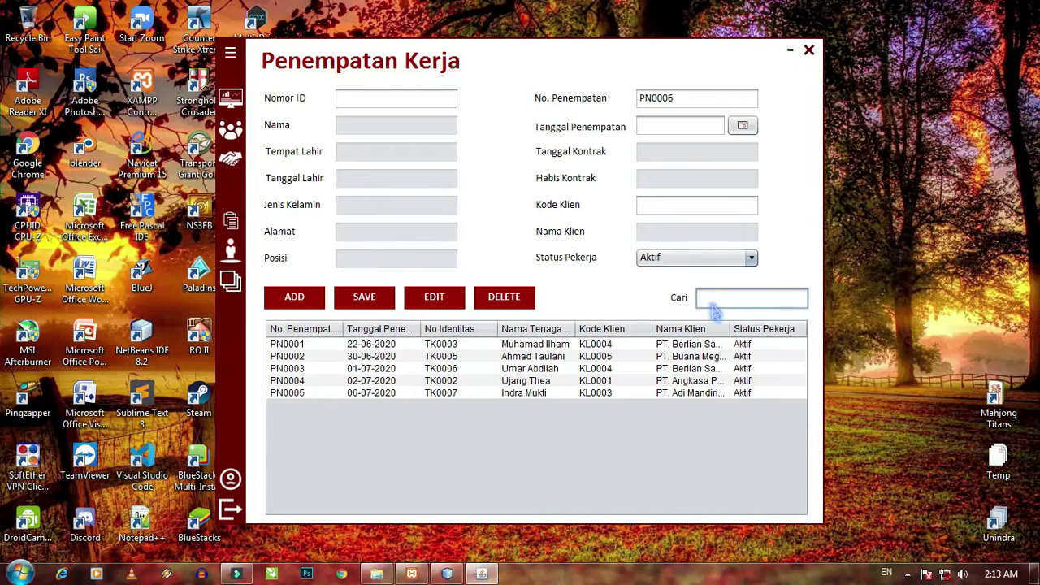
text(muk)
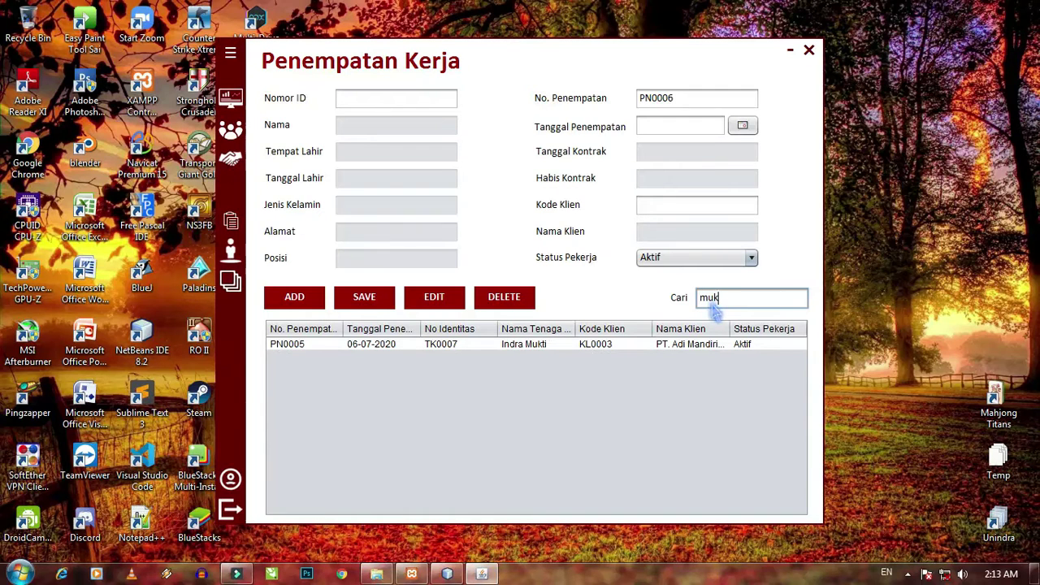
key(BackSpace)
key(BackSpace)
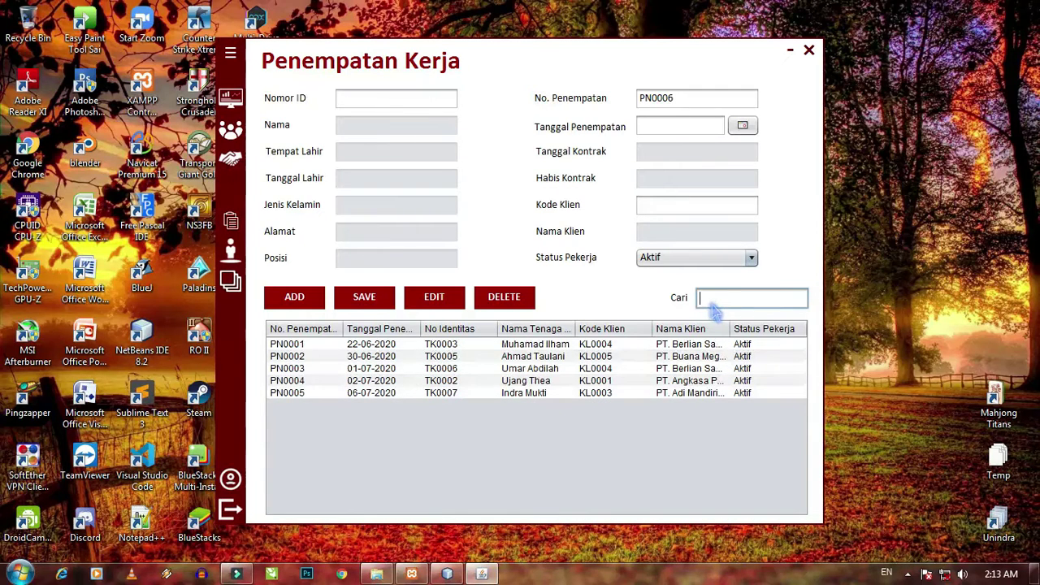
text(5)
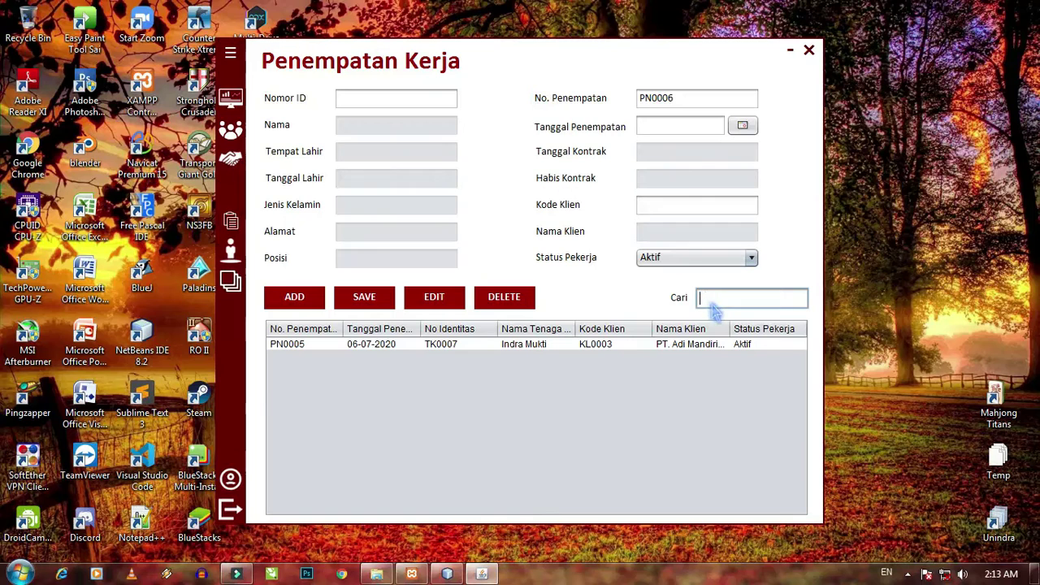
click(579, 394)
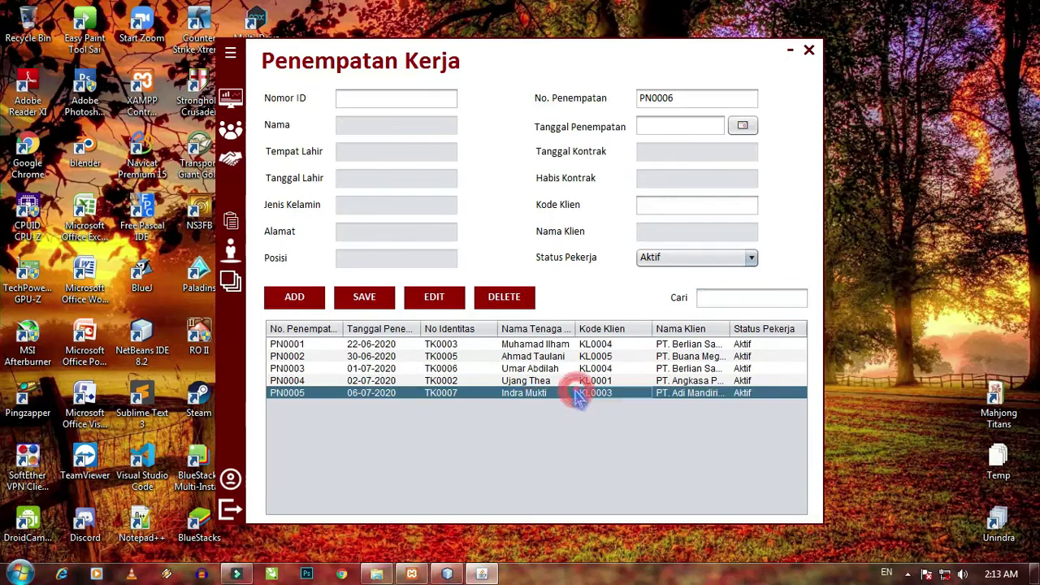
- Decline deleting PN0005 to keep it, then close the placement form
click(503, 298)
click(593, 312)
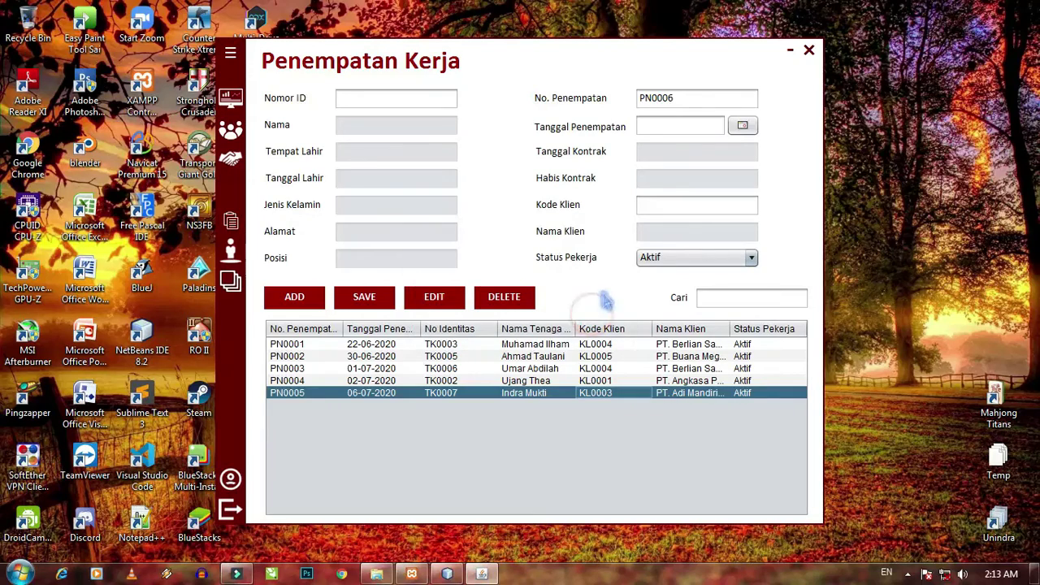
click(809, 51)
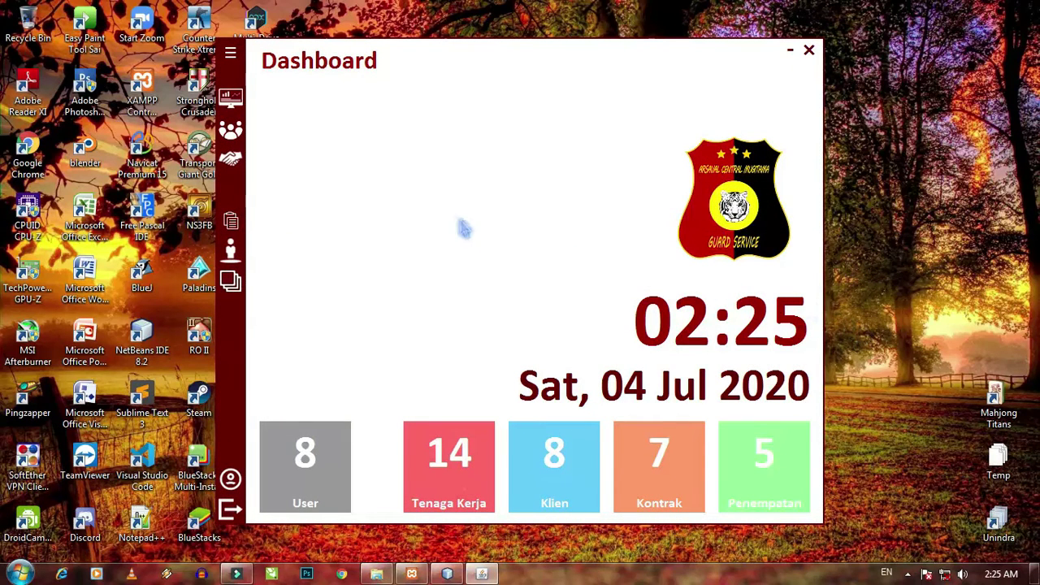
click(232, 55)
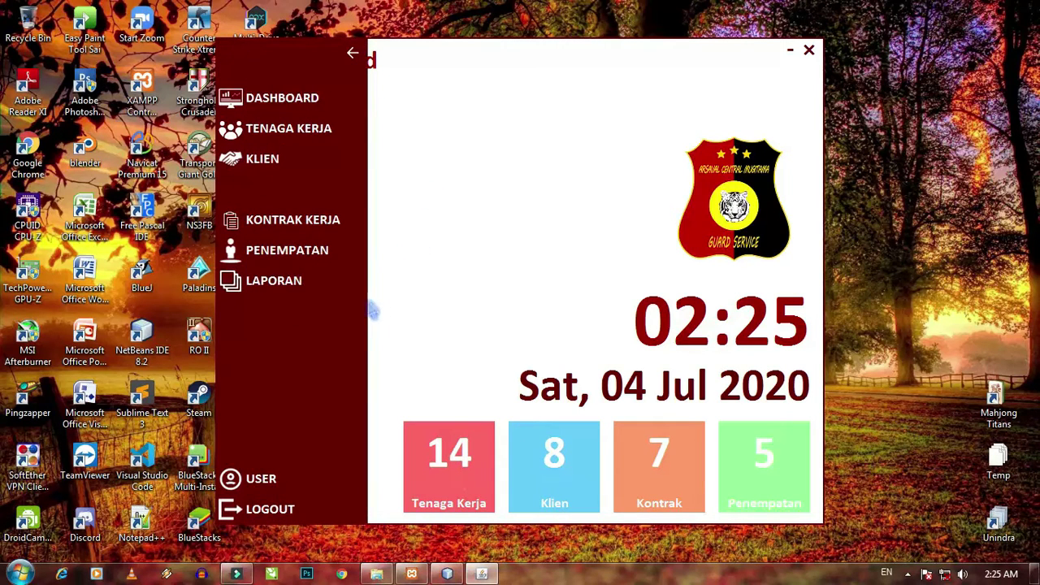
- On the Laporan page, print the Tenaga Kerja master data report and close JasperViewer
click(311, 290)
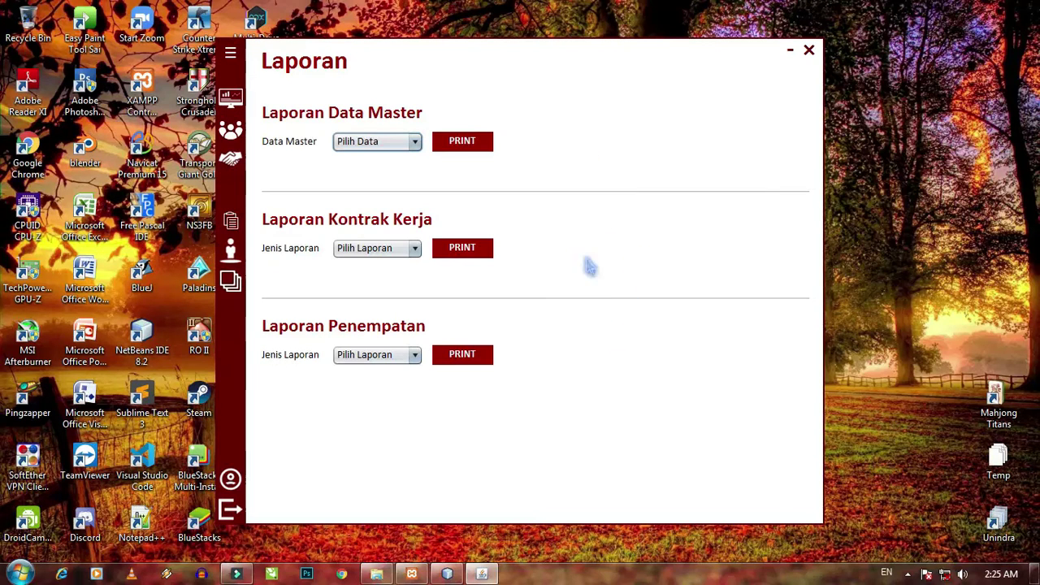
click(414, 143)
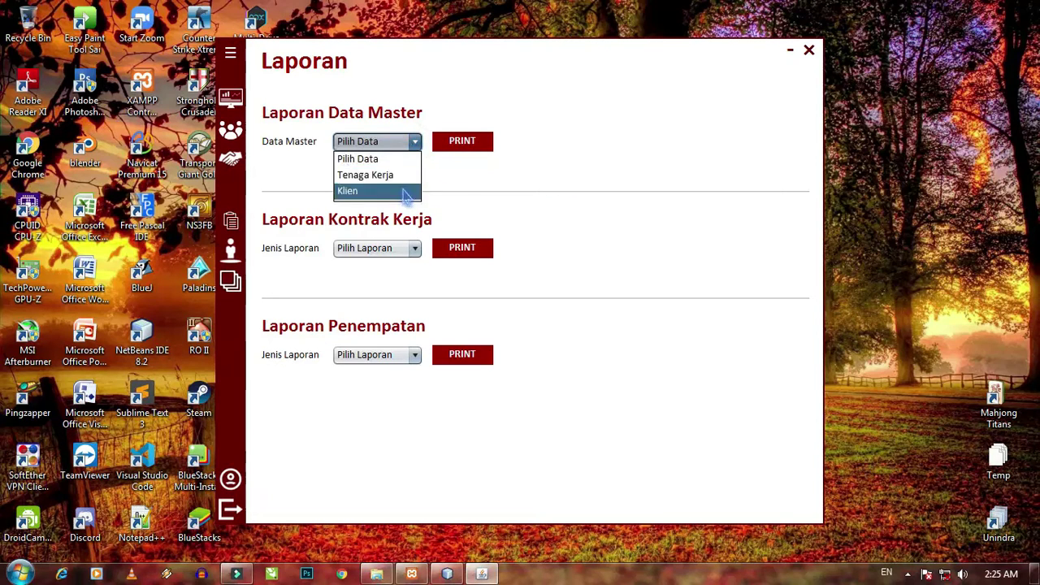
click(404, 177)
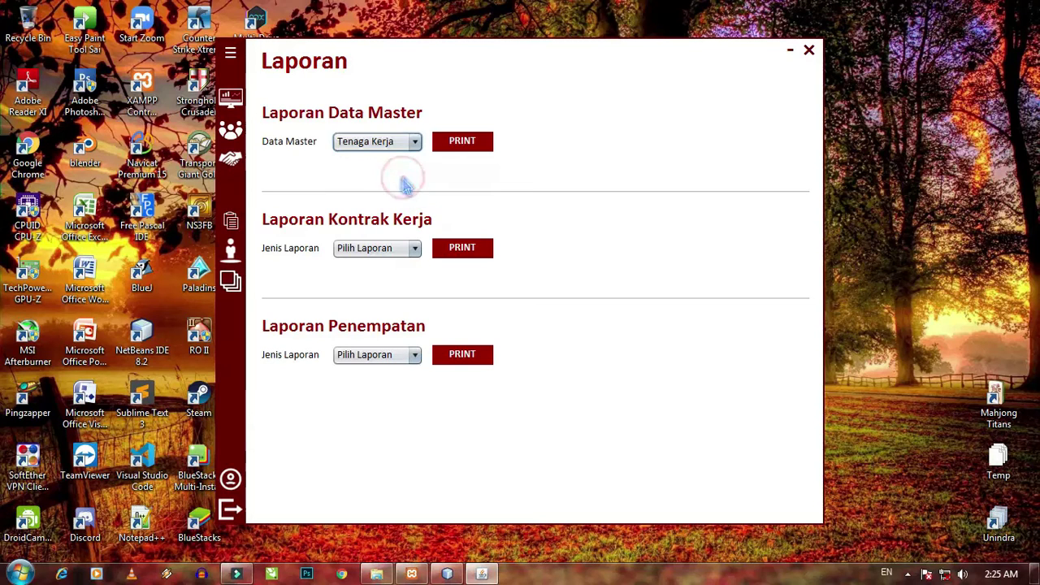
click(456, 152)
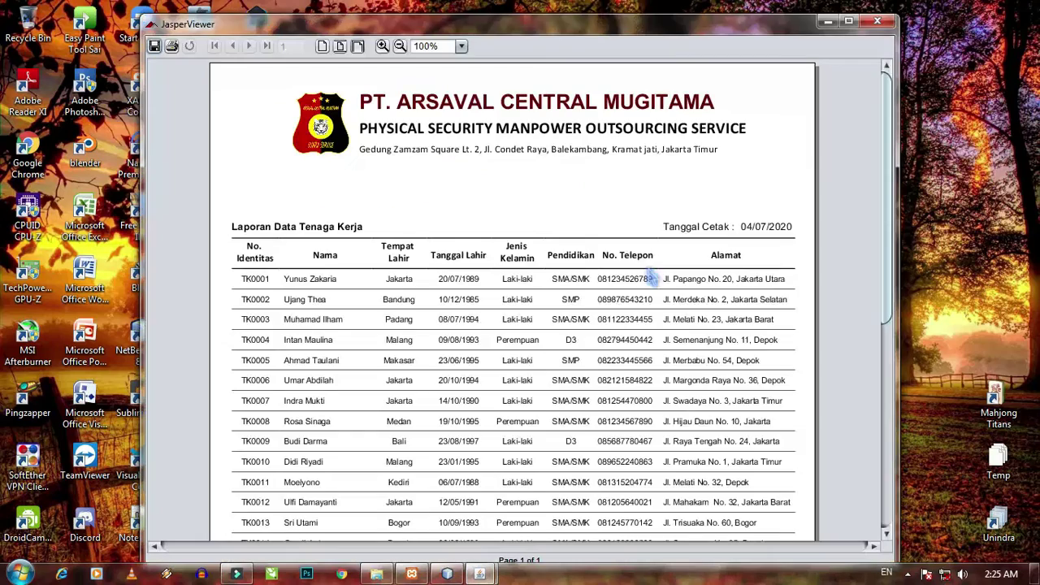
scroll(642, 268, down, 3)
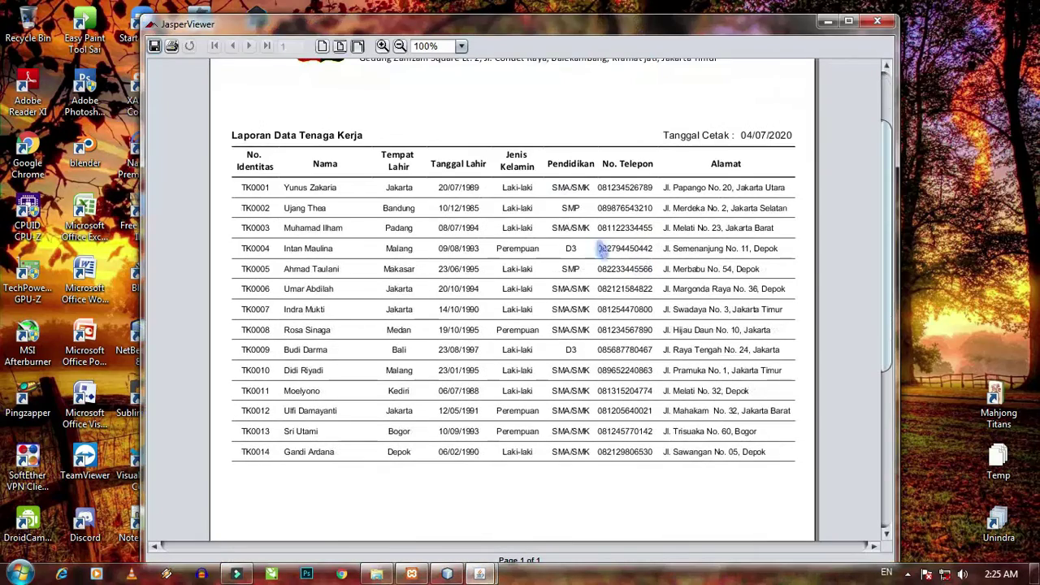
click(879, 23)
- Print the Klien master data report and close its JasperViewer window
click(388, 141)
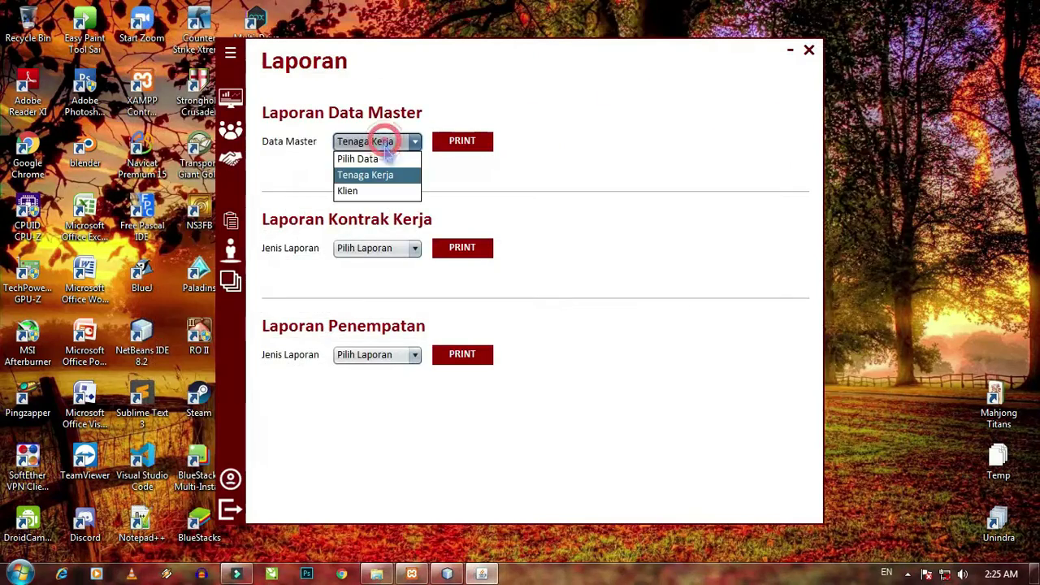
click(384, 190)
click(475, 142)
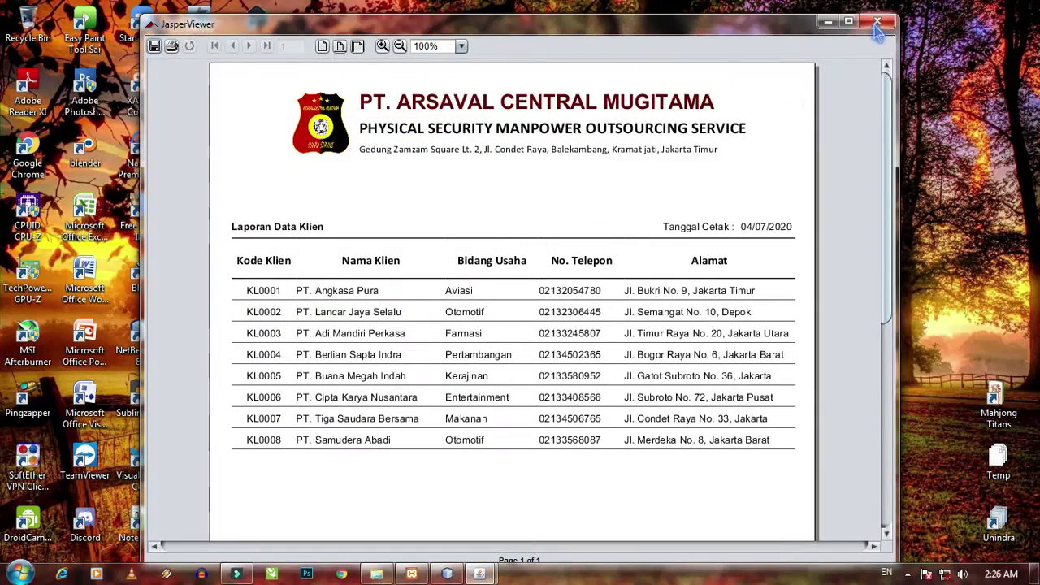
click(877, 13)
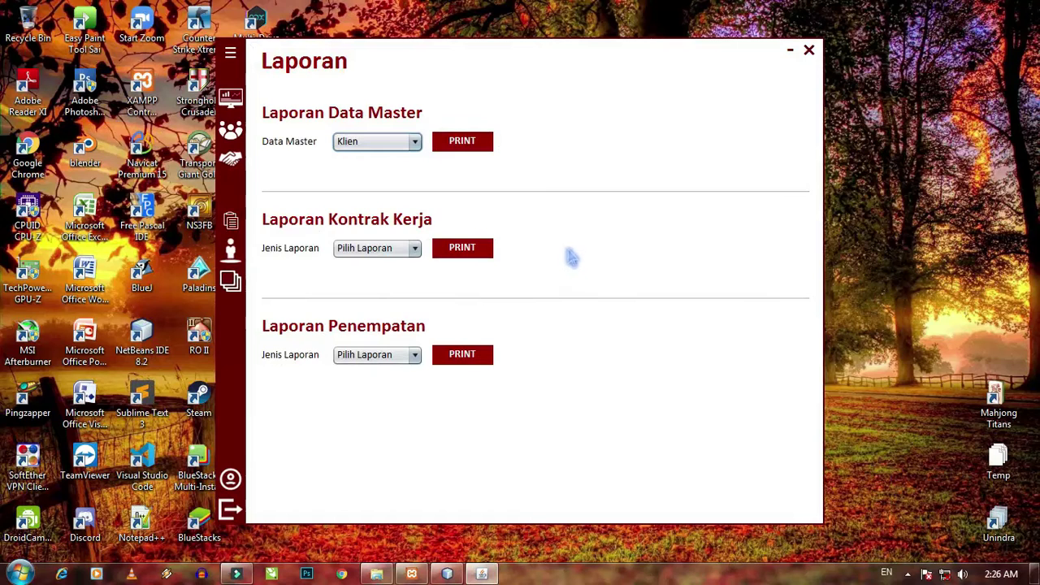
click(392, 252)
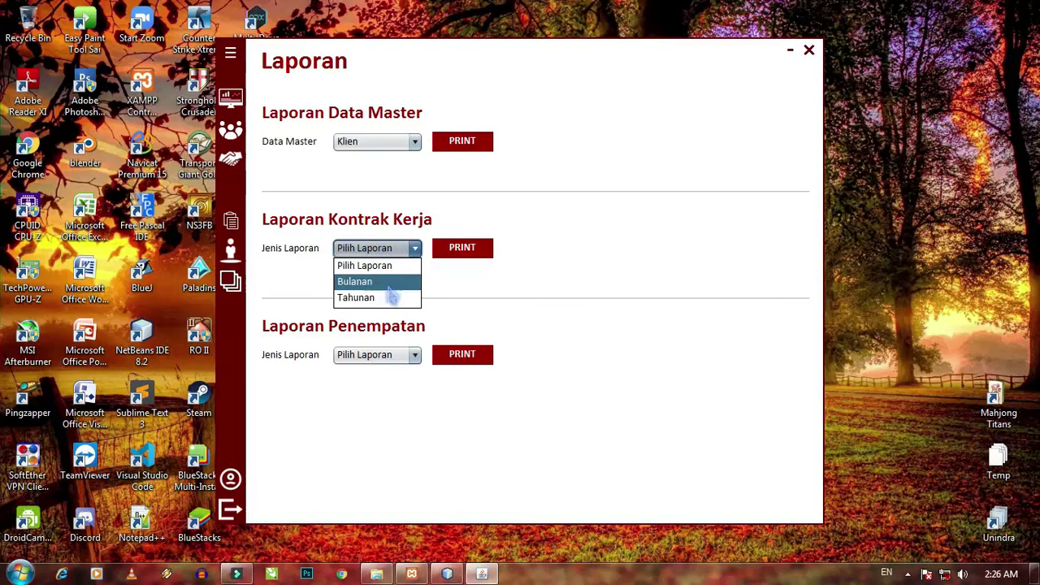
- Print the monthly Kontrak Kerja report for Juni 2020 and close the viewer
click(391, 284)
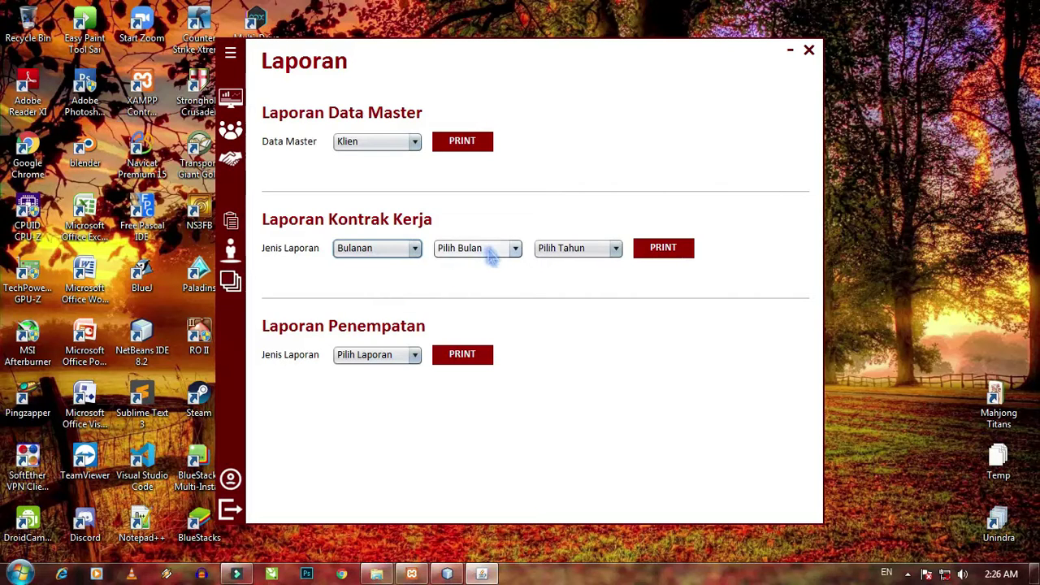
click(491, 254)
scroll(486, 317, down, 1)
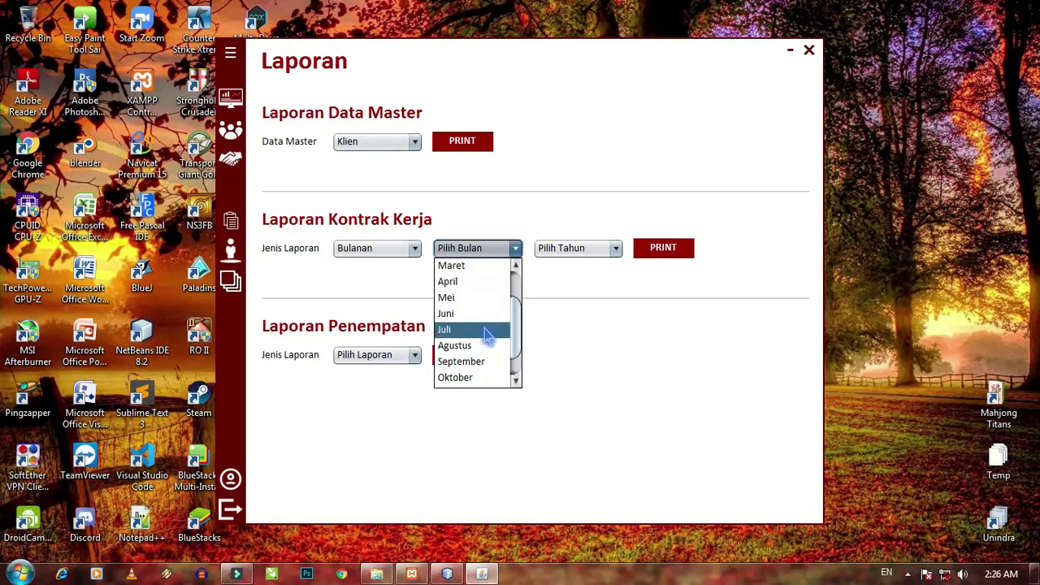
scroll(487, 335, up, 1)
click(486, 329)
click(586, 252)
scroll(581, 337, down, 4)
click(580, 341)
click(671, 255)
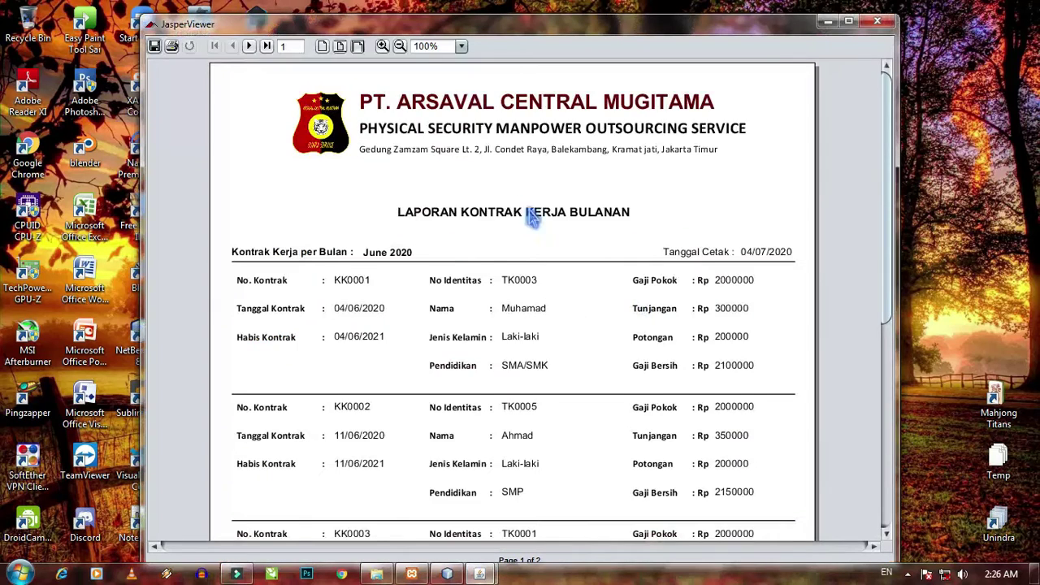
scroll(532, 218, down, 3)
scroll(593, 241, down, 1)
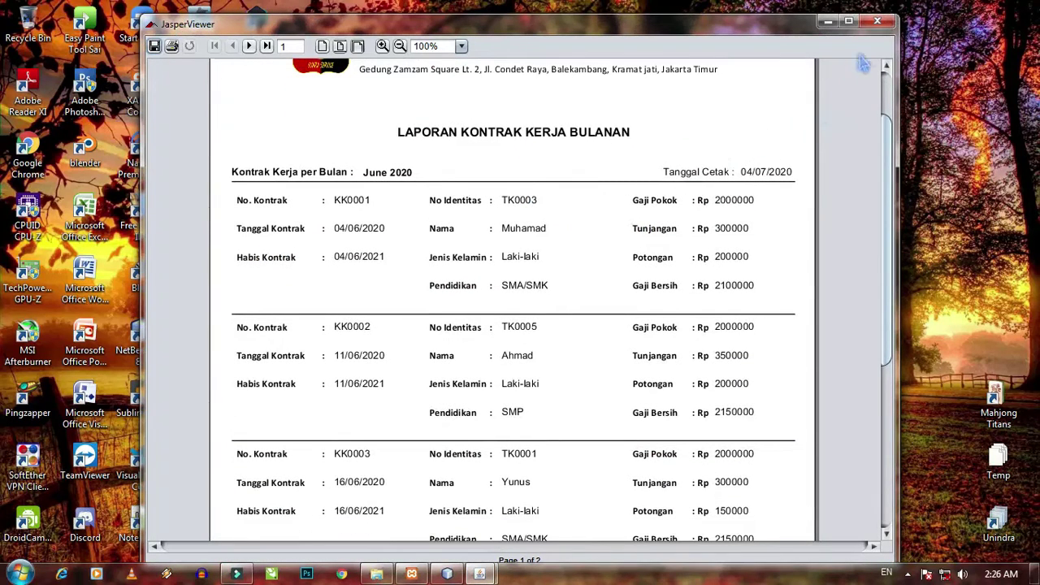
click(878, 22)
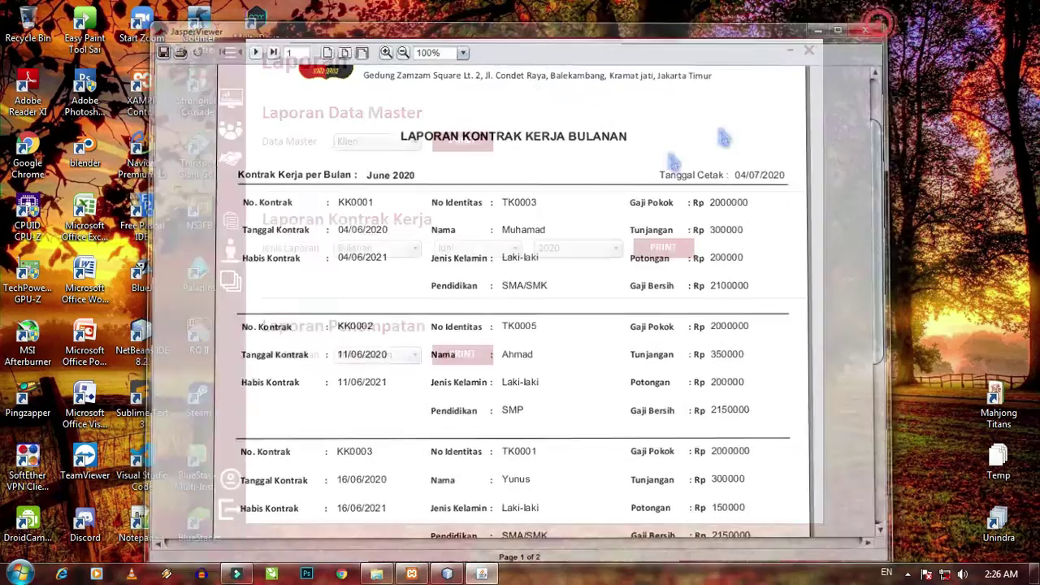
- Switch the Kontrak Kerja report to Tahunan 2020, review it, and close the viewer
click(390, 250)
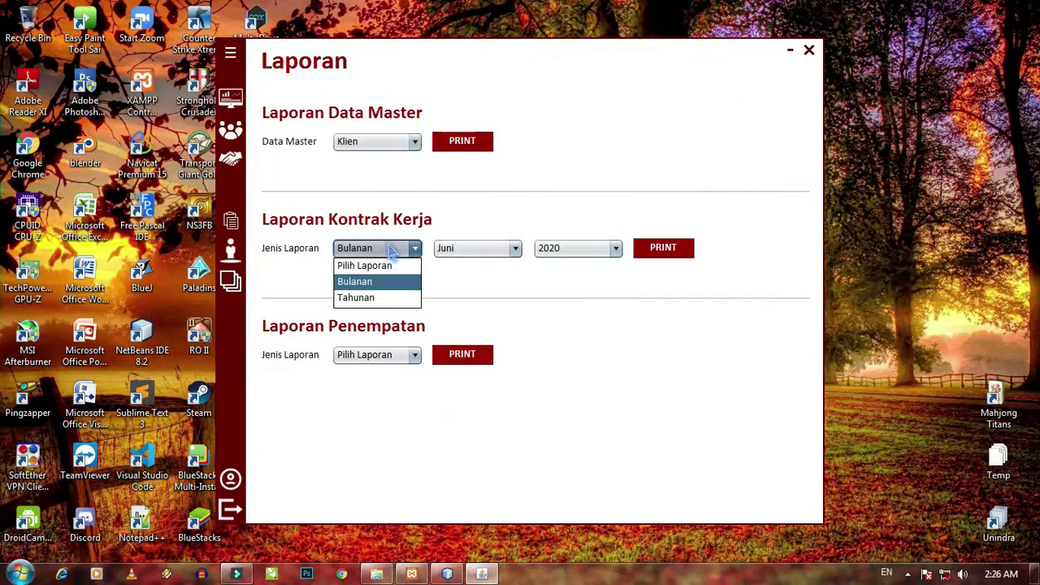
click(393, 299)
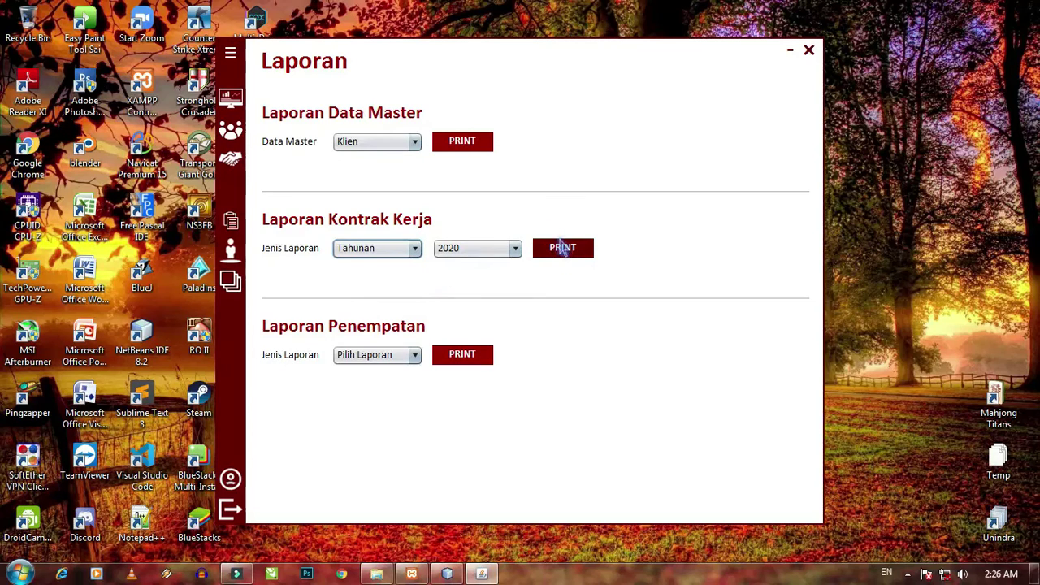
scroll(634, 232, down, 3)
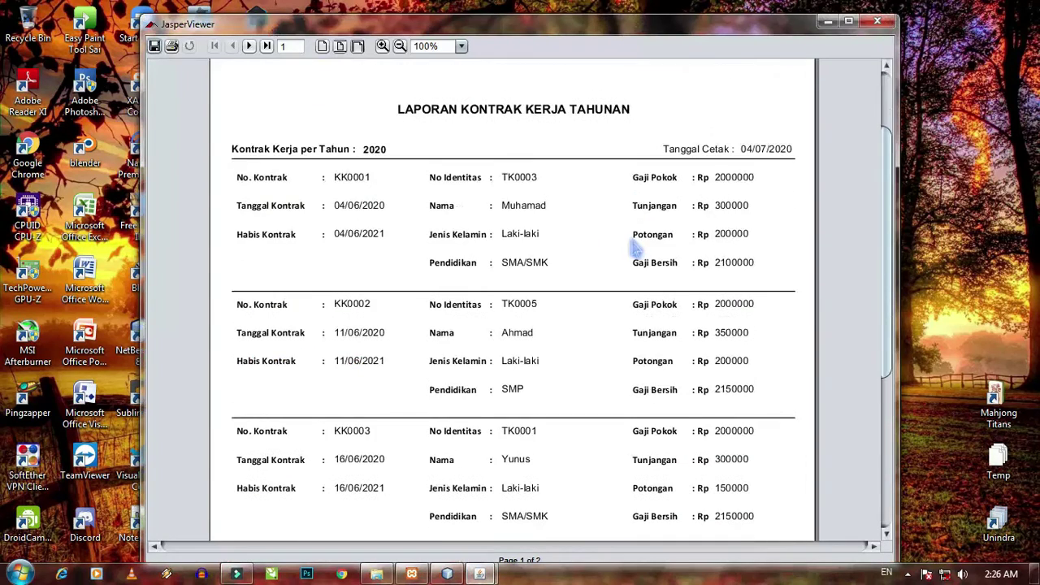
scroll(636, 248, up, 1)
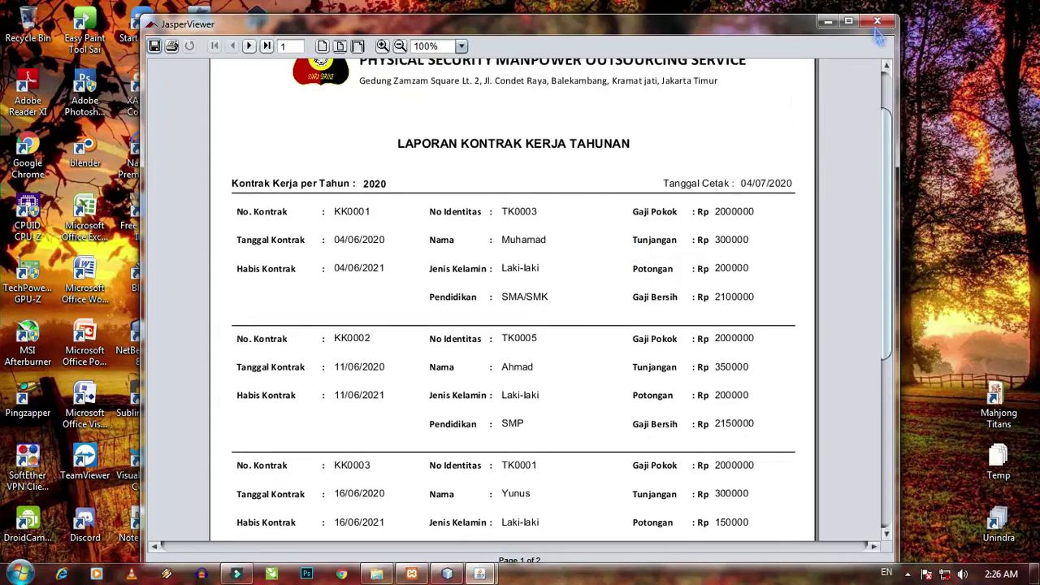
click(876, 20)
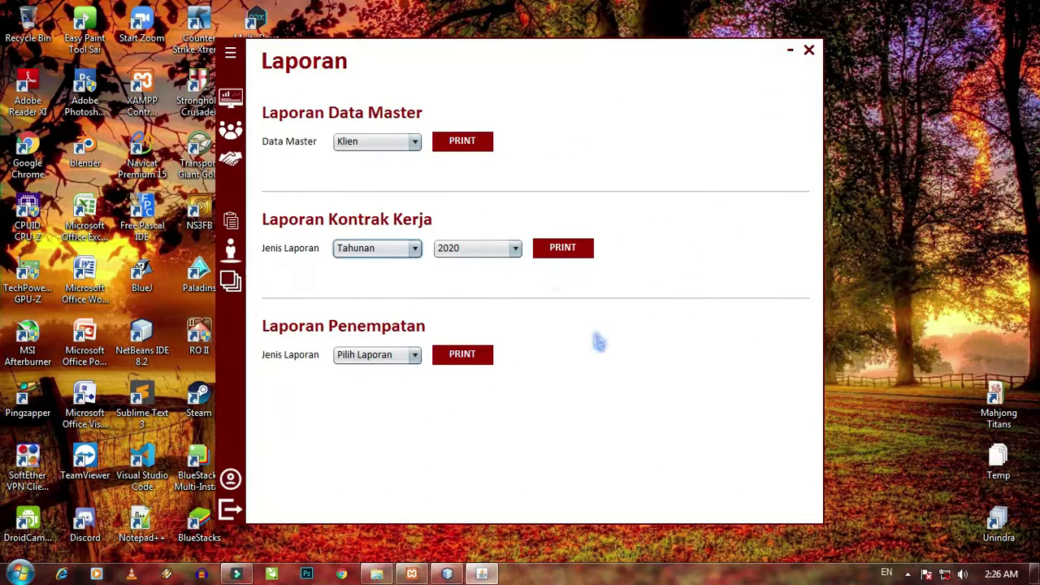
click(413, 248)
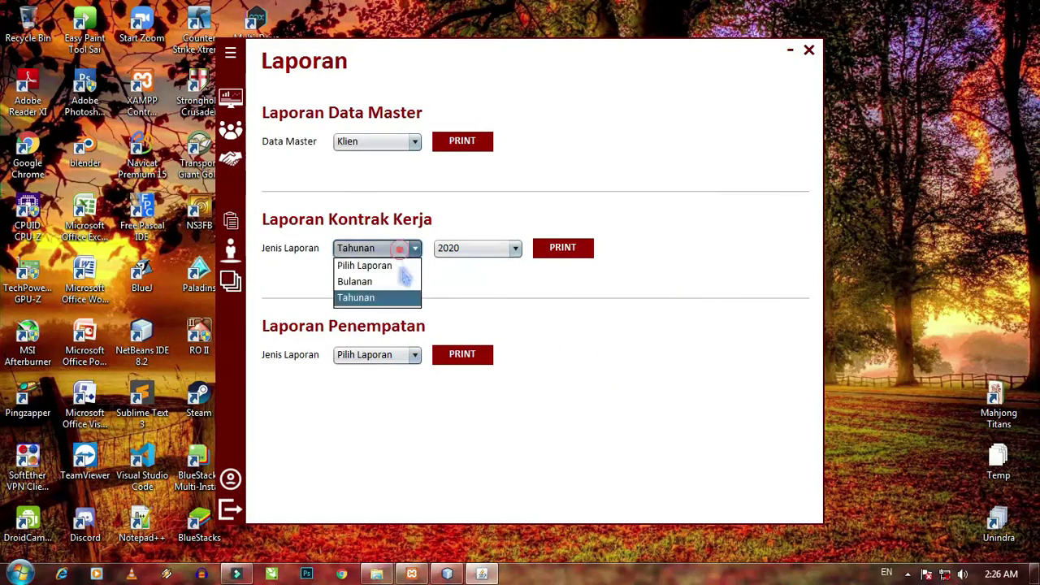
- Reset Kontrak Kerja to Pilih Laporan, then print the Juni 2020 monthly Penempatan report and close it
click(404, 265)
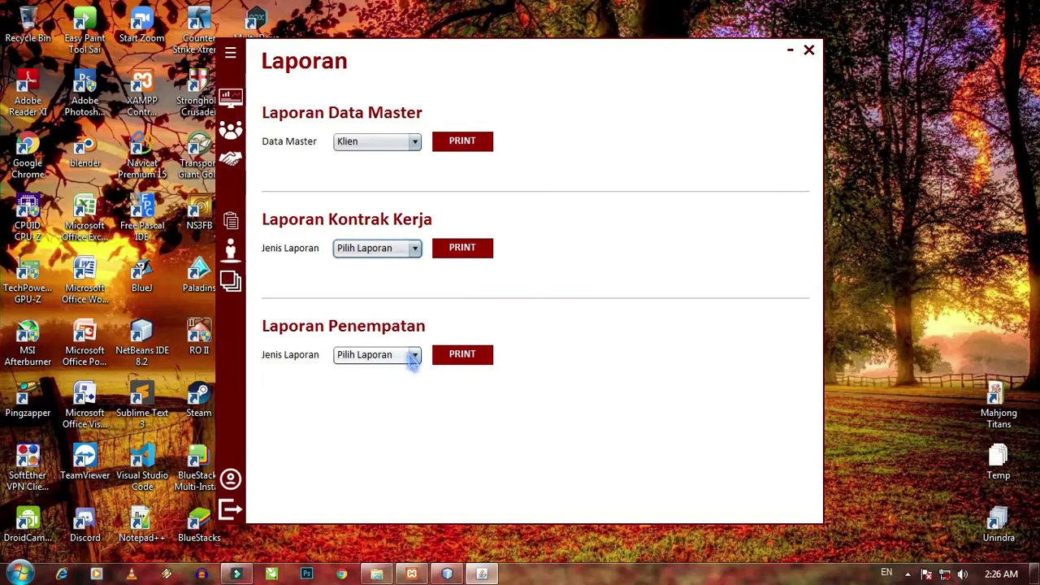
click(413, 356)
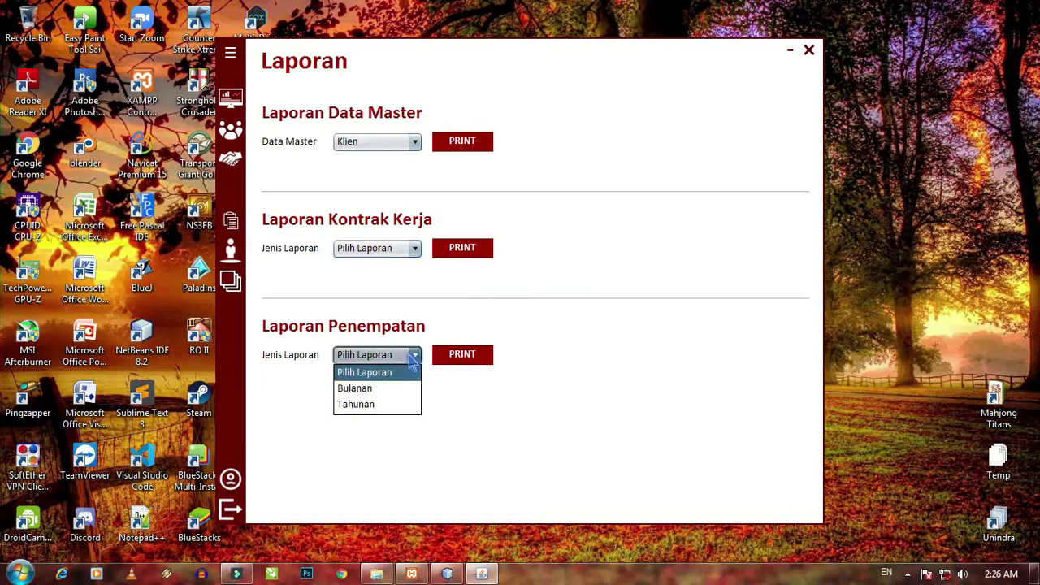
click(394, 395)
click(476, 357)
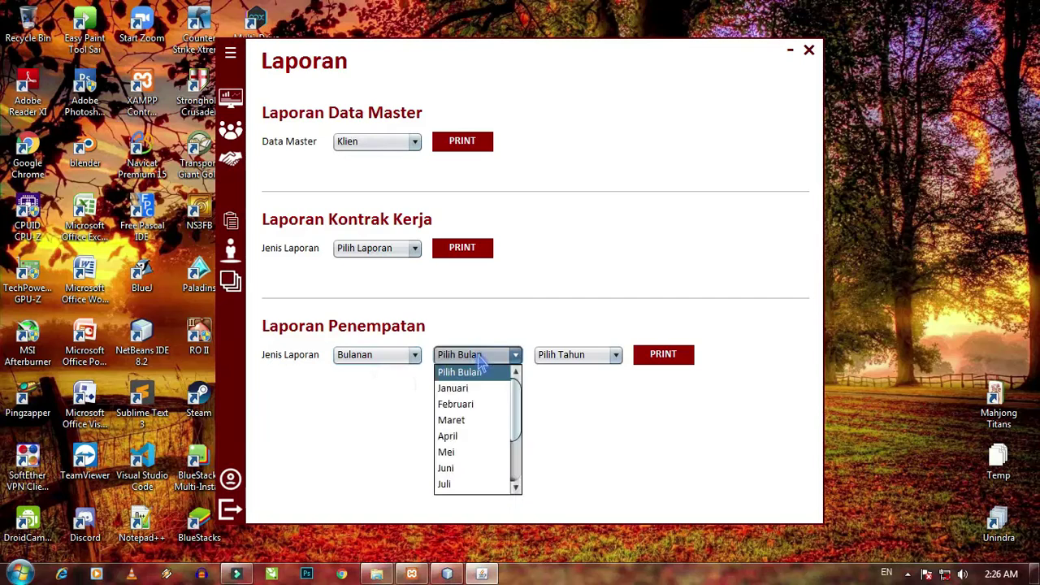
scroll(481, 430, down, 1)
click(480, 420)
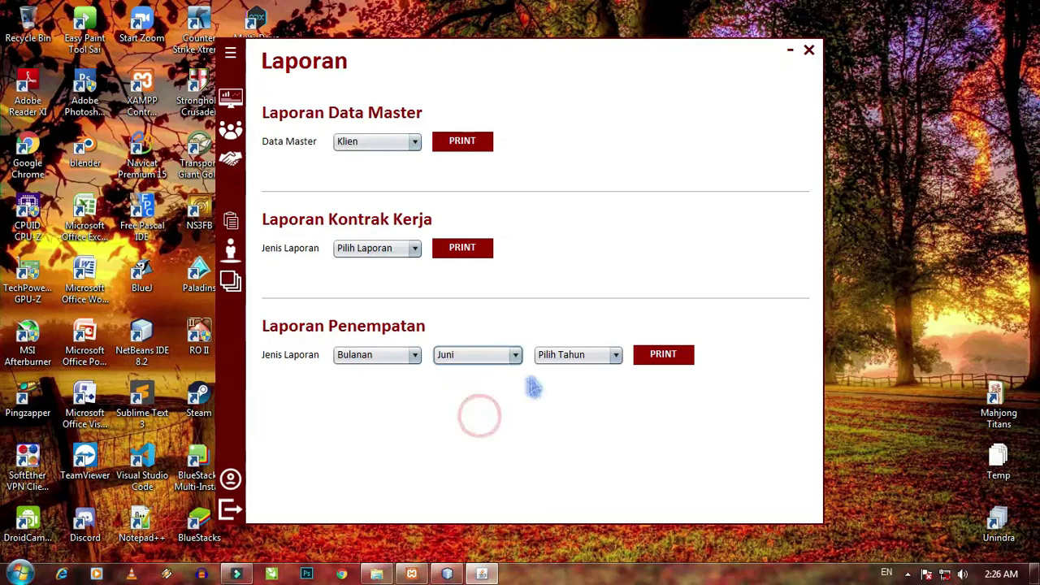
click(568, 355)
scroll(569, 442, down, 2)
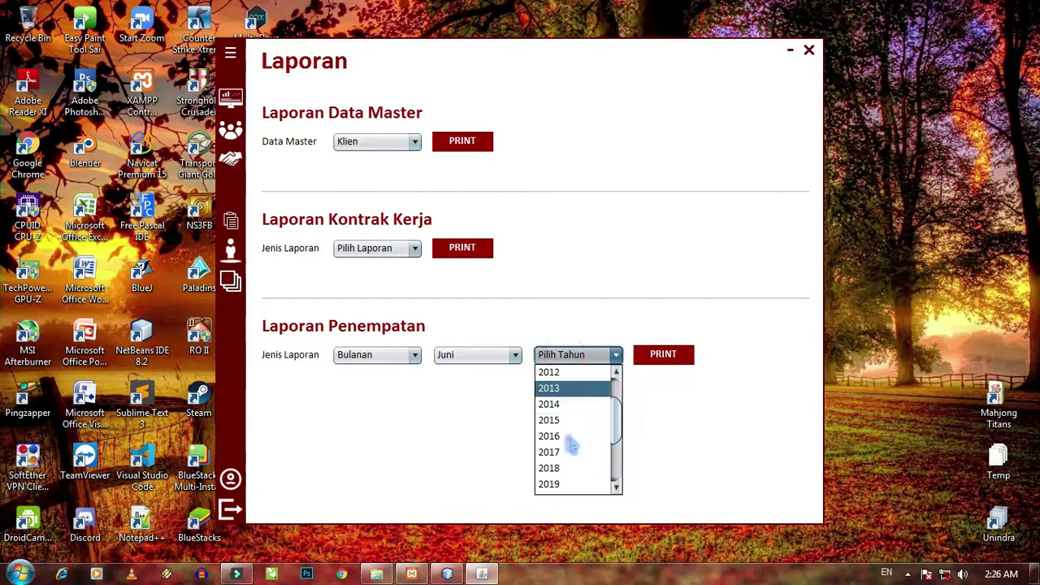
click(567, 446)
click(656, 362)
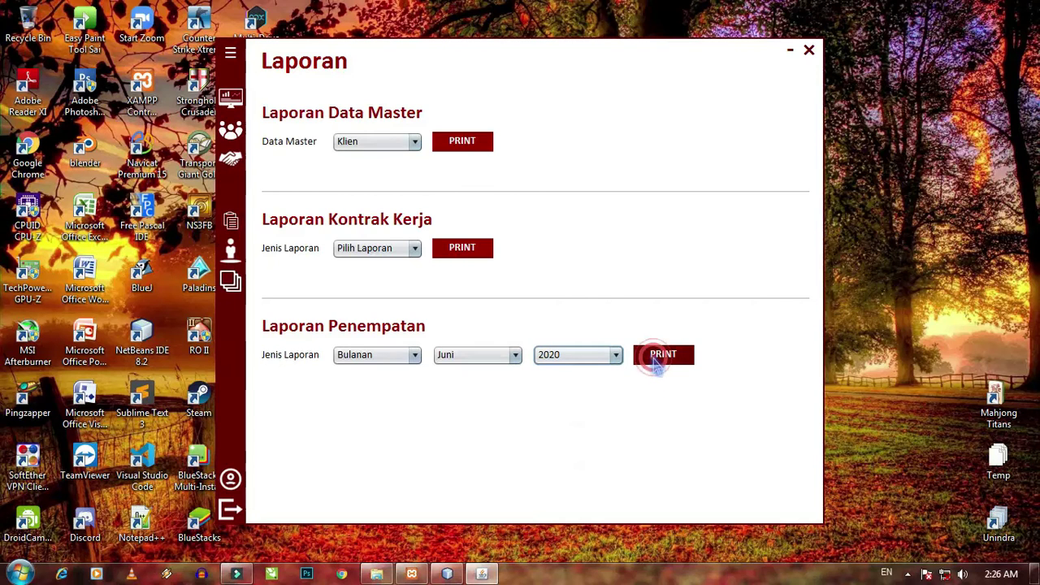
scroll(655, 294, down, 2)
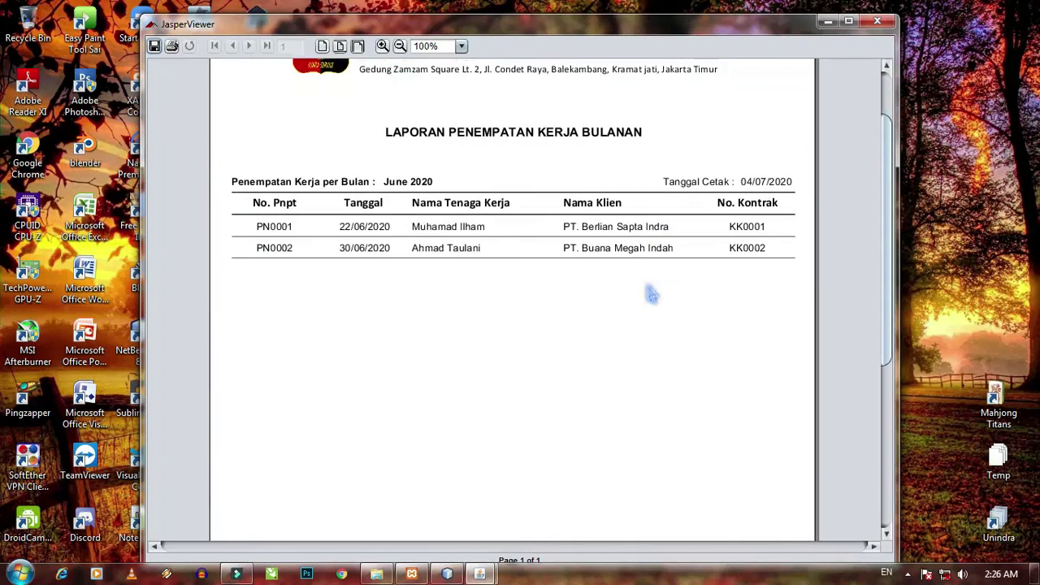
click(877, 23)
- Print the yearly 2020 Penempatan report, close its viewer, and close the Laporan page
click(406, 355)
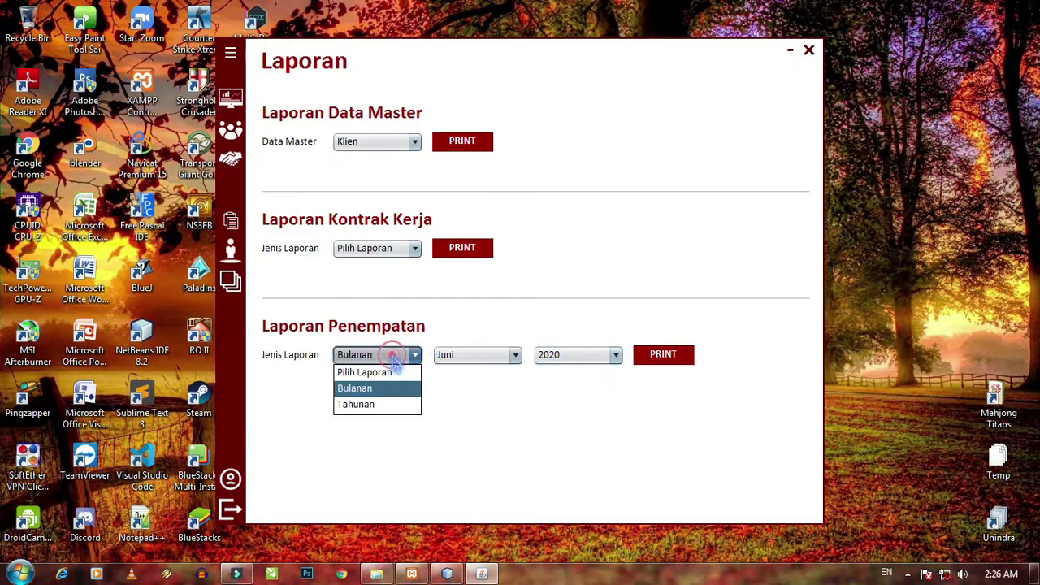
click(381, 410)
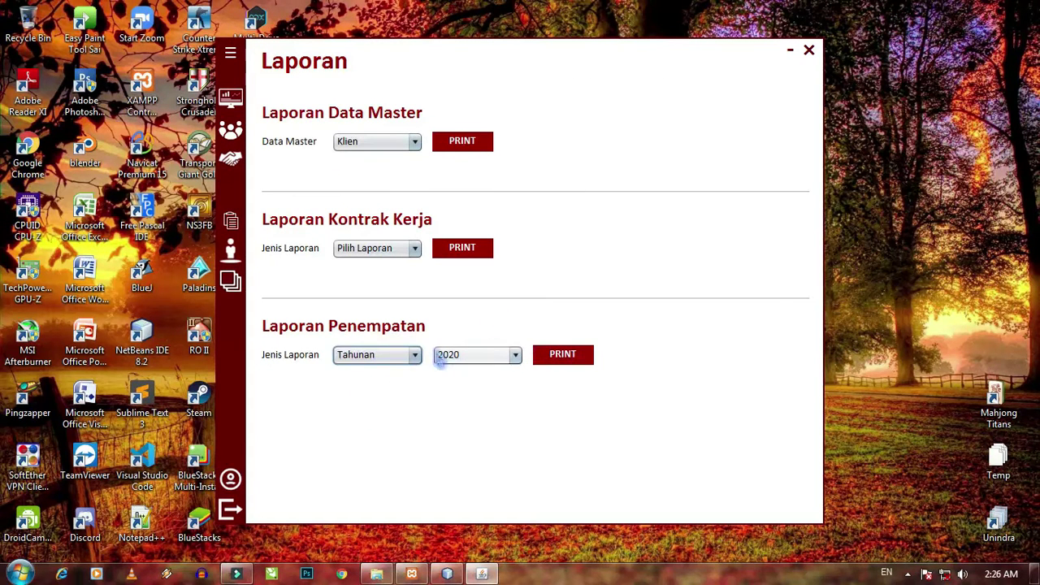
click(559, 354)
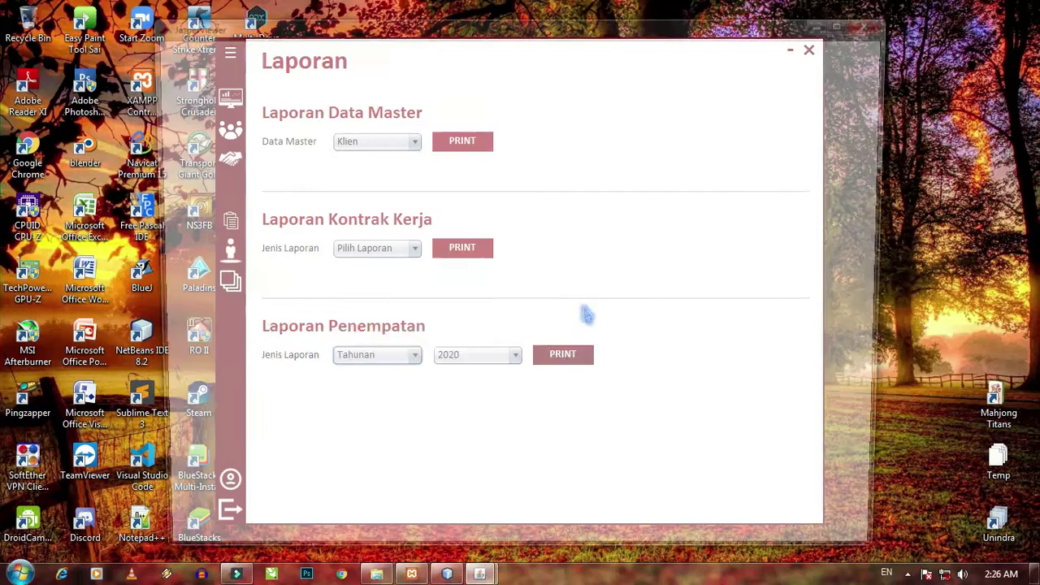
scroll(577, 264, down, 2)
scroll(577, 264, down, 1)
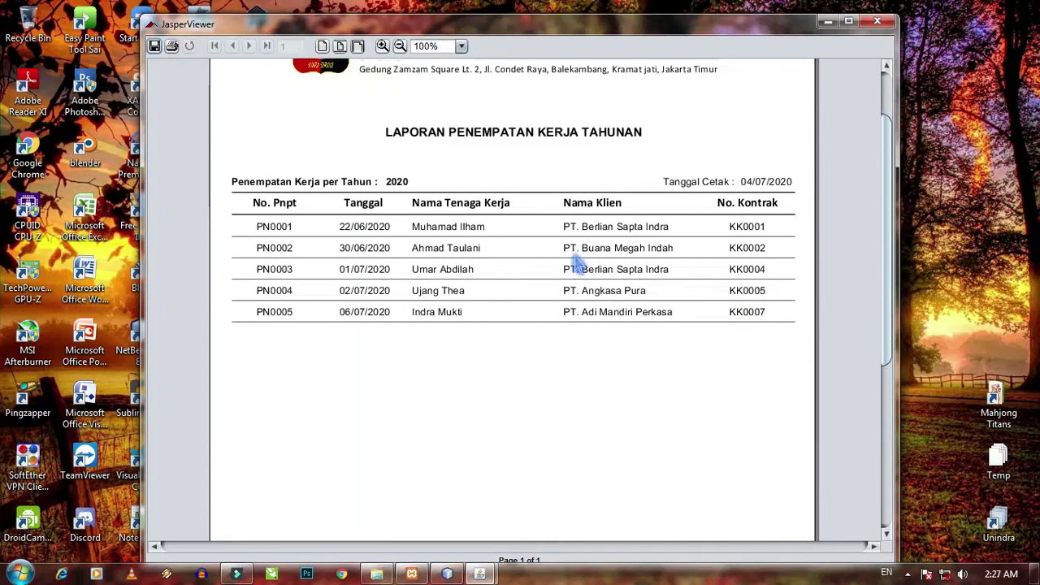
click(877, 22)
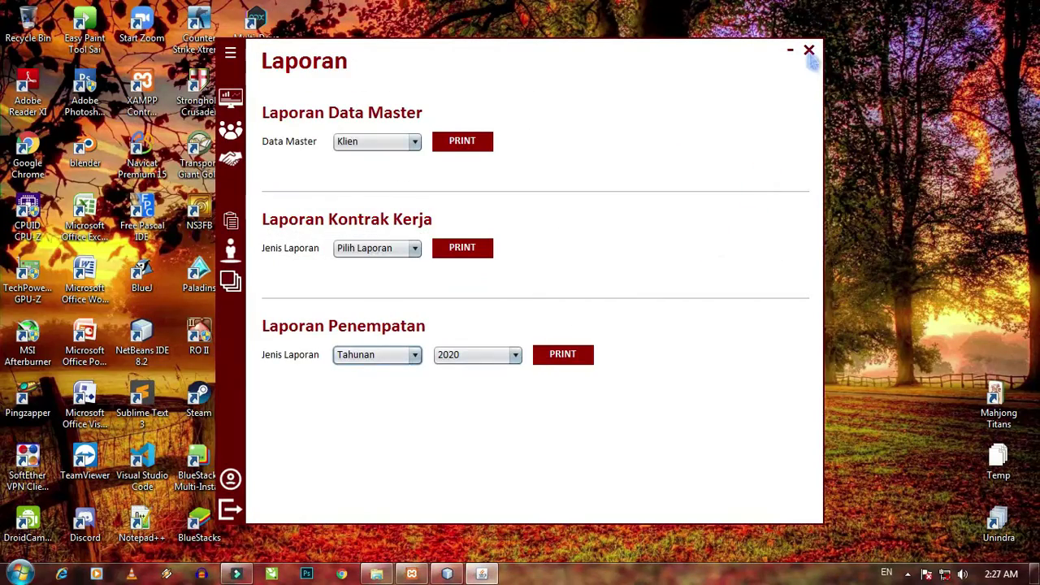
click(809, 53)
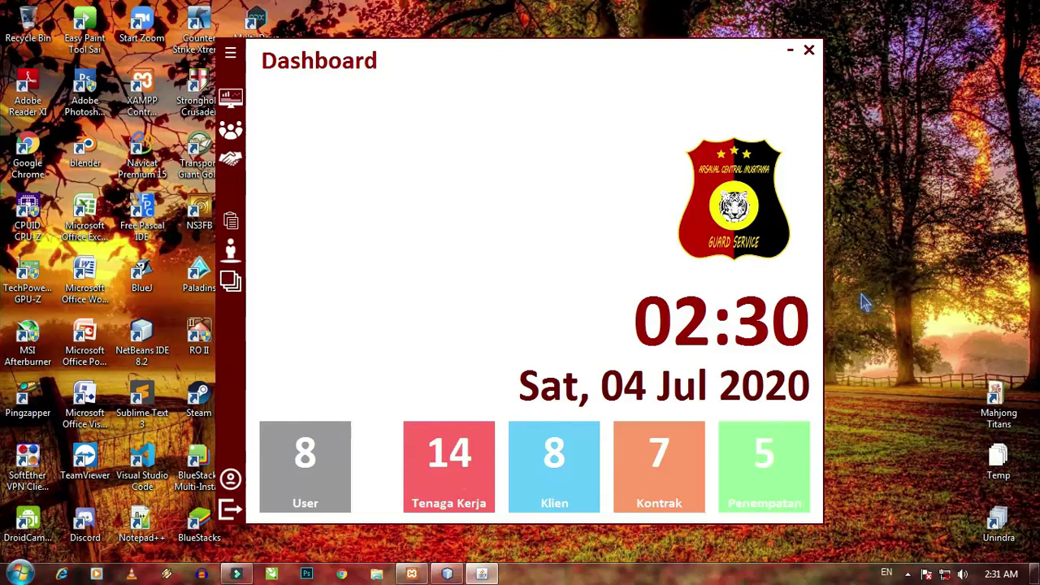
- Expand and collapse the navigation sidebar, then exit SIMTKO by confirming Yes on the quit prompt
click(229, 53)
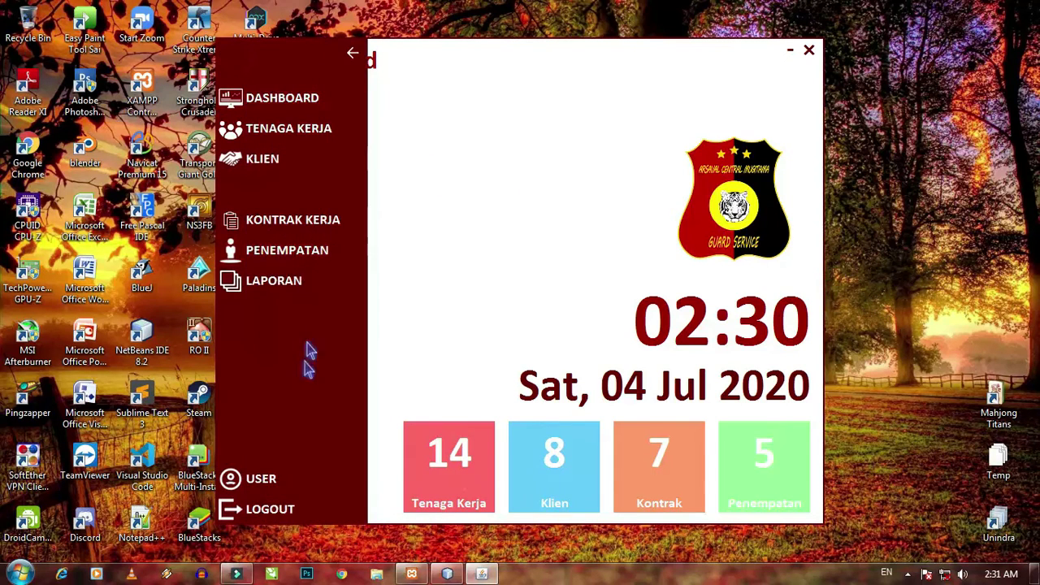
click(351, 55)
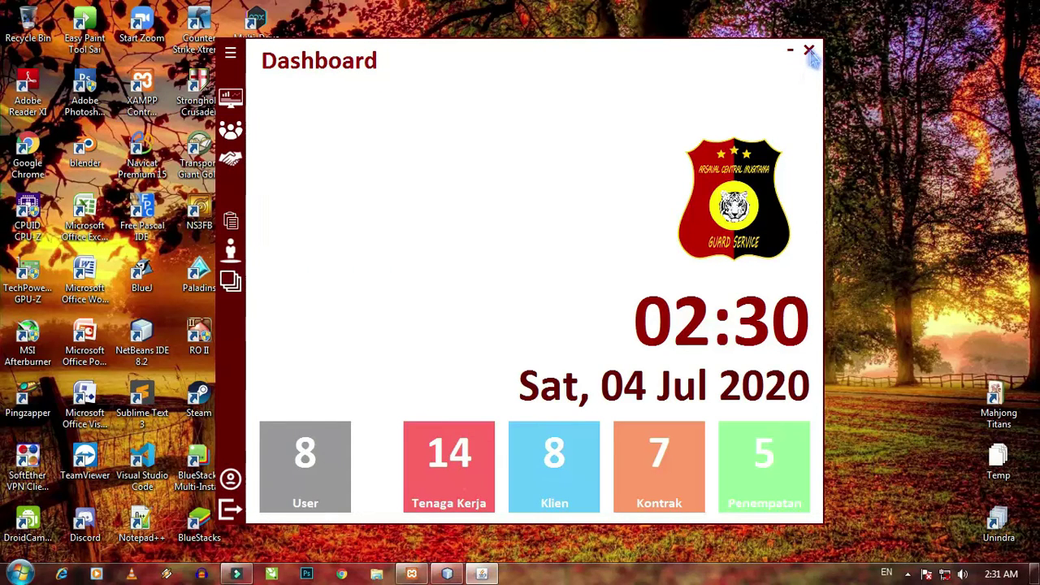
click(808, 51)
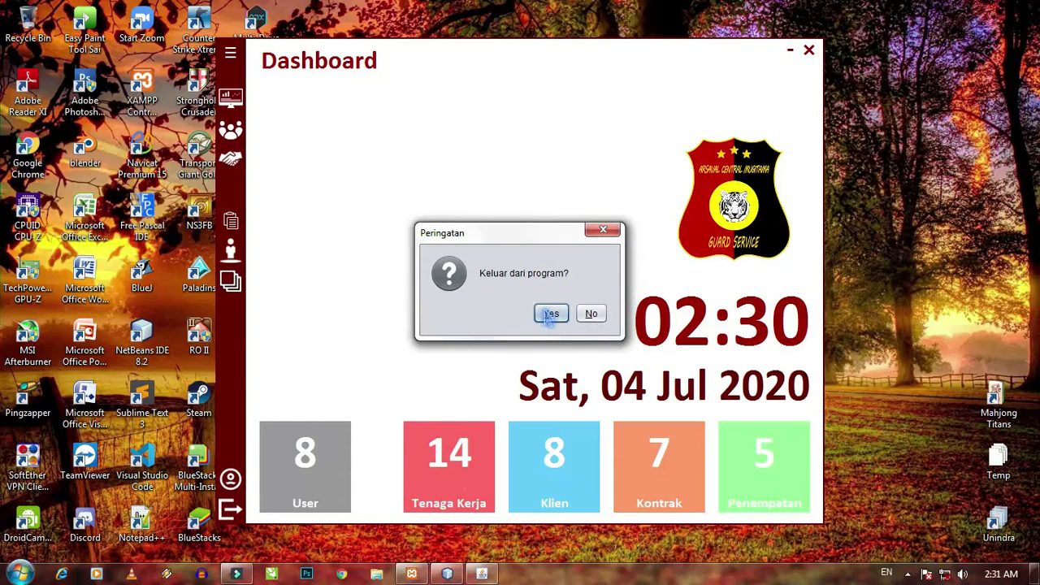
click(550, 314)
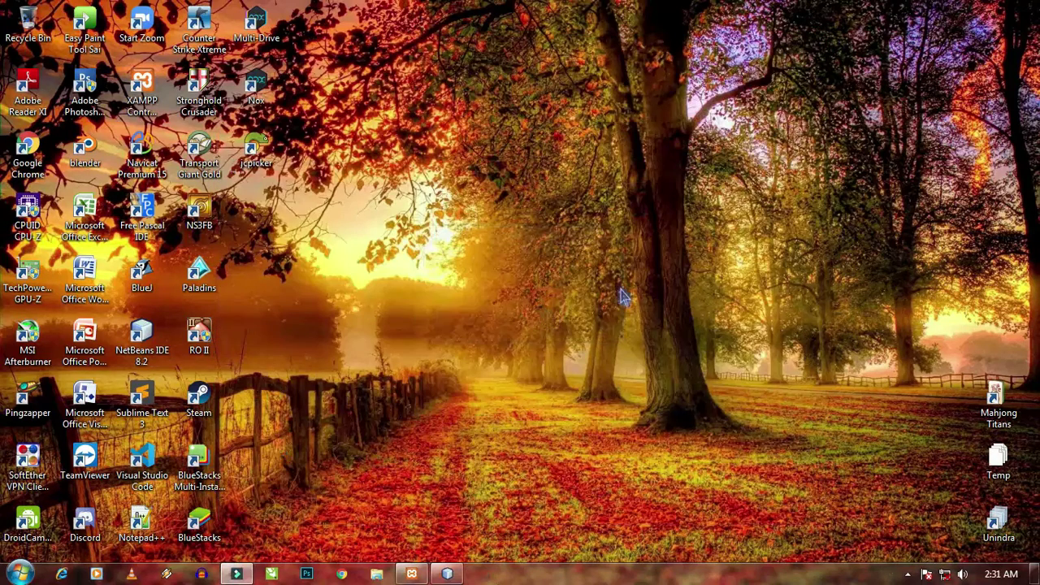